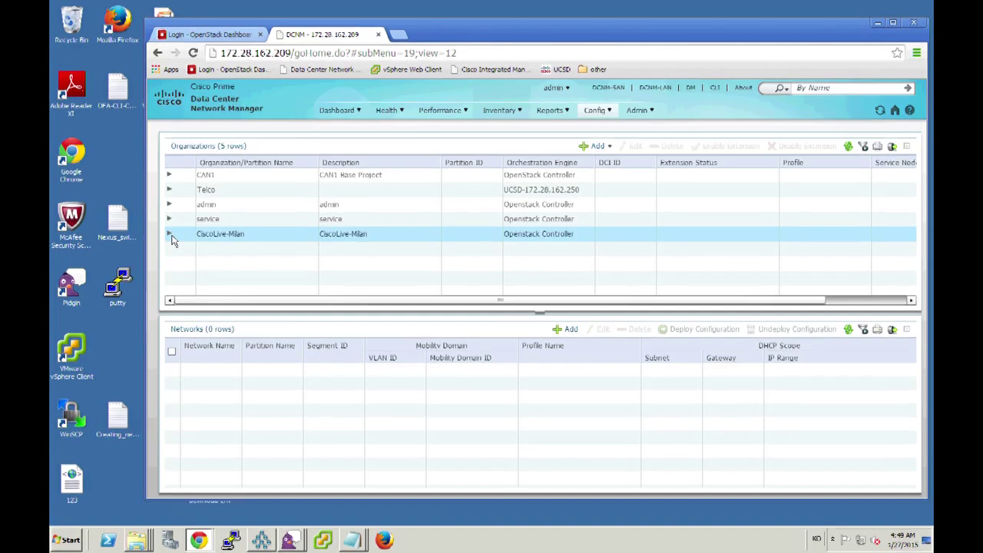
# Expand the CiscoLive-Milan organization to reveal its partition (ID 50000, vrf common universal profile).
pyautogui.click(170, 237)
# Select the CiscoLive-Milan partition to confirm it has no networks, then load the OpenStack Dashboard login.
pyautogui.click(212, 254)
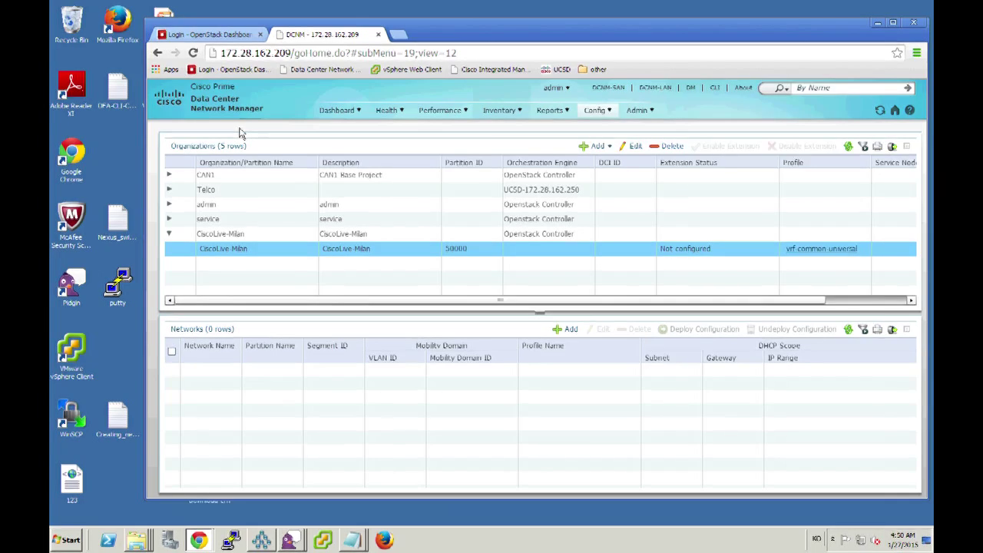
pyautogui.click(243, 68)
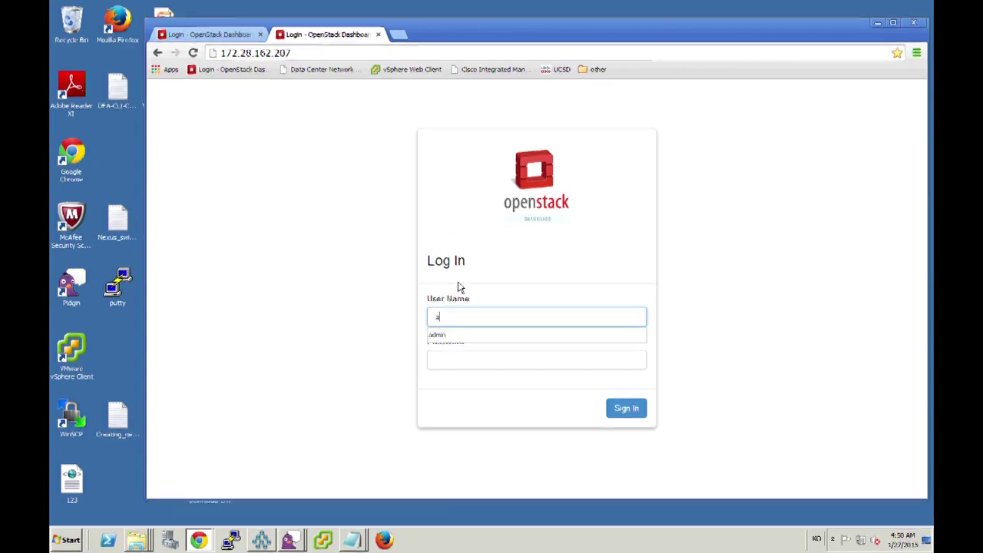
# Sign in to OpenStack as the project administrator and switch to the CiscoLive-Milan project.
pyautogui.press('Tab')
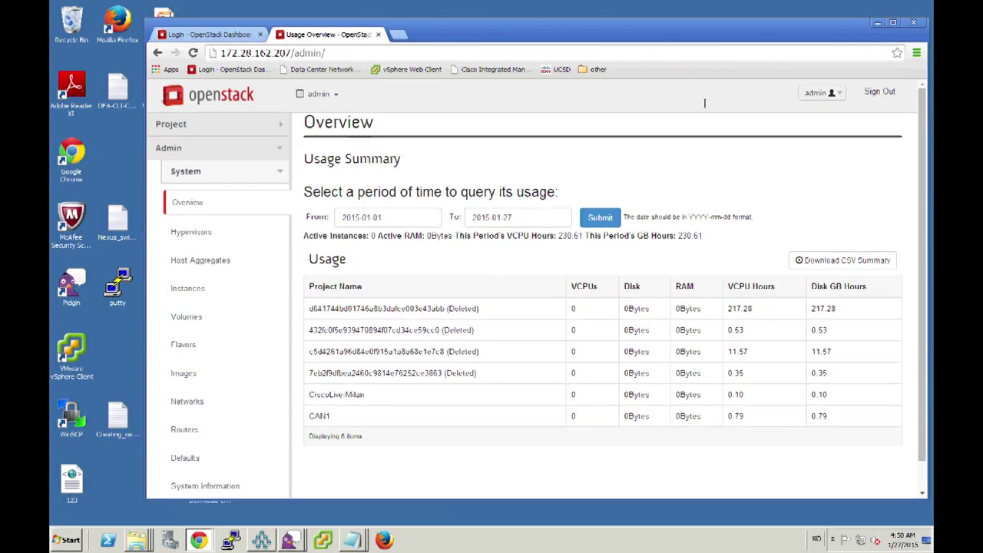
pyautogui.click(880, 92)
pyautogui.click(321, 93)
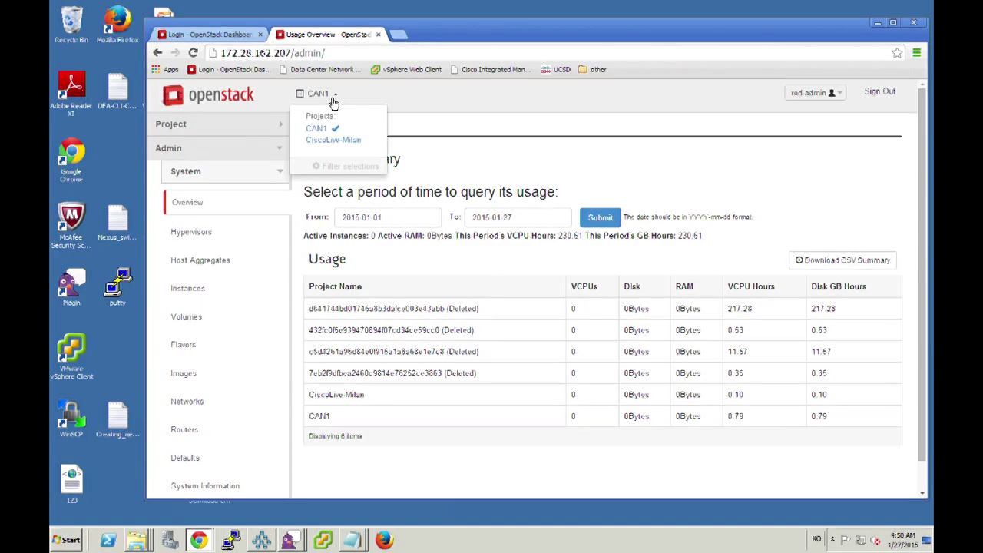
pyautogui.click(335, 141)
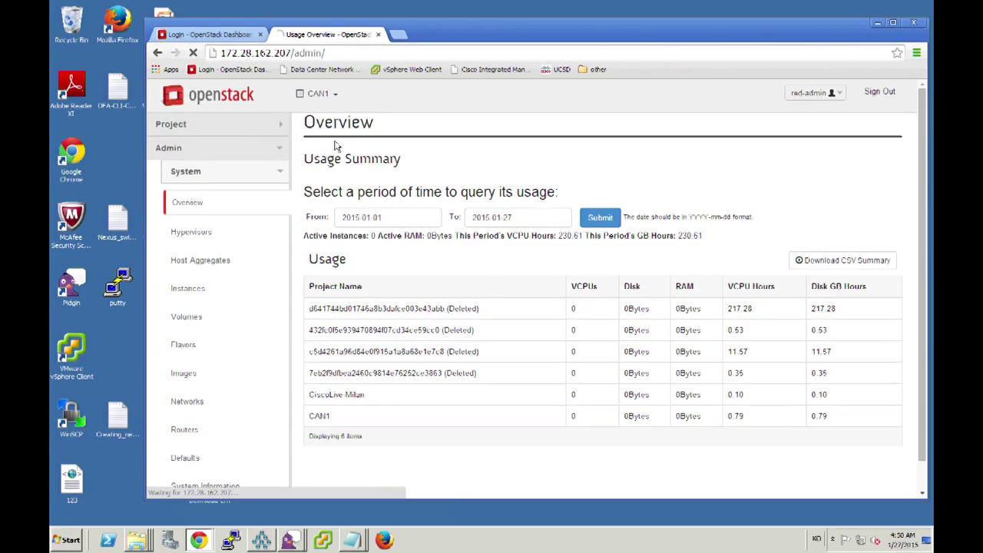
# Open the project's Network > Networks page, which is still empty.
pyautogui.click(281, 129)
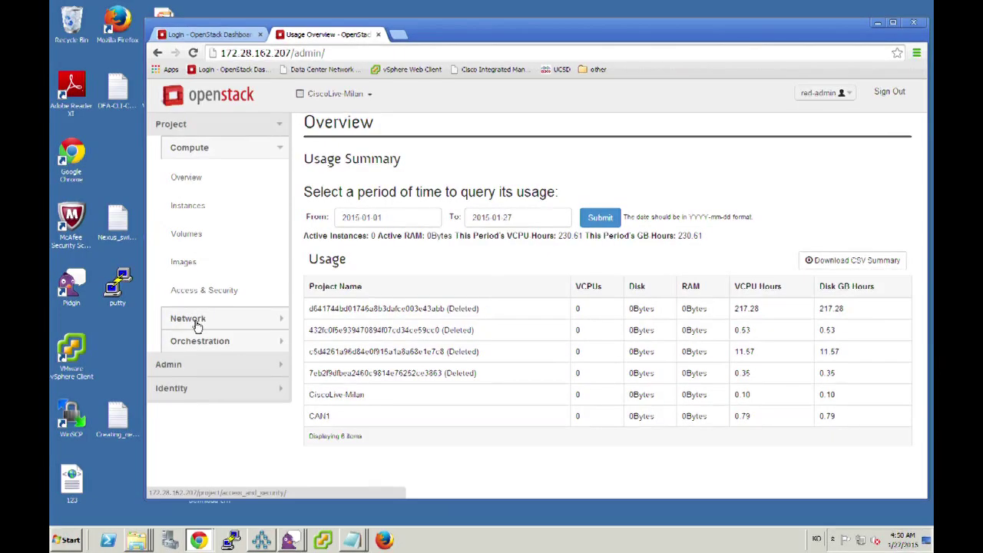
pyautogui.click(198, 321)
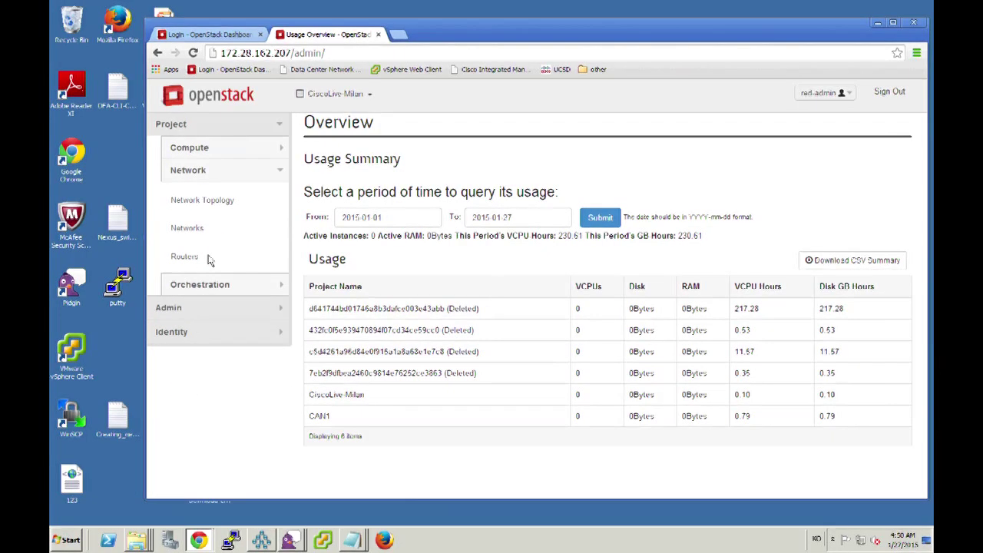
pyautogui.click(188, 229)
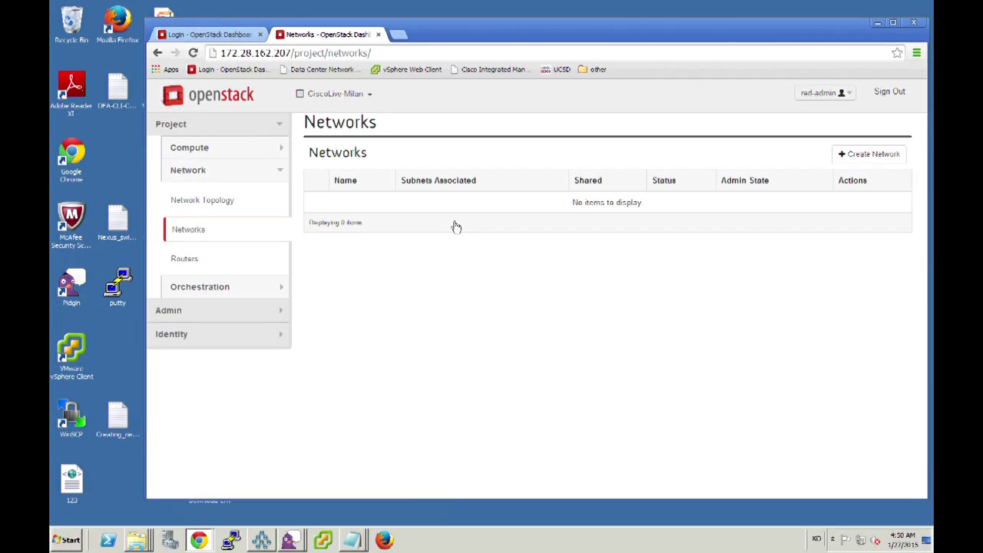
# Create network redNet1 with subnet network address 180.80.10.0/24.
pyautogui.click(870, 154)
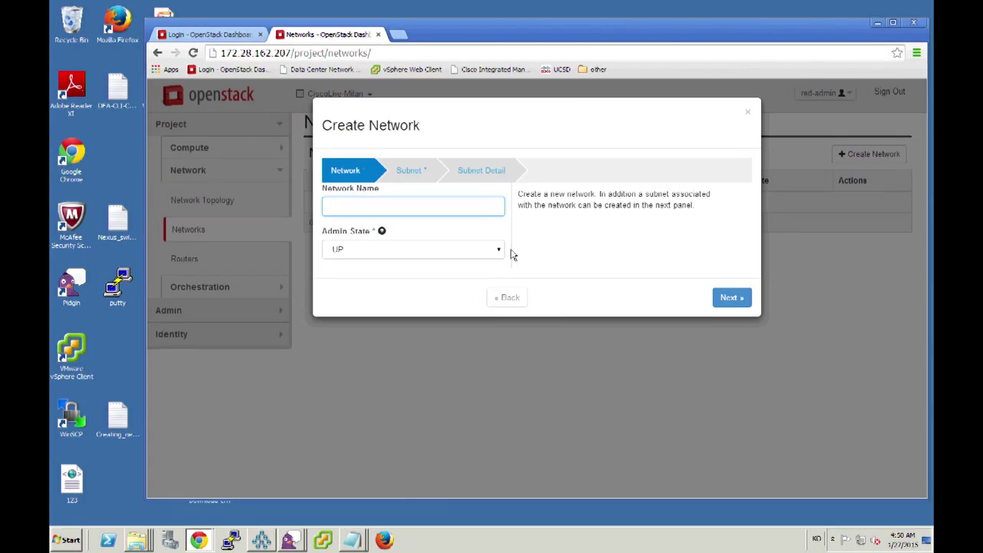
pyautogui.write('redNet1')
pyautogui.click(416, 174)
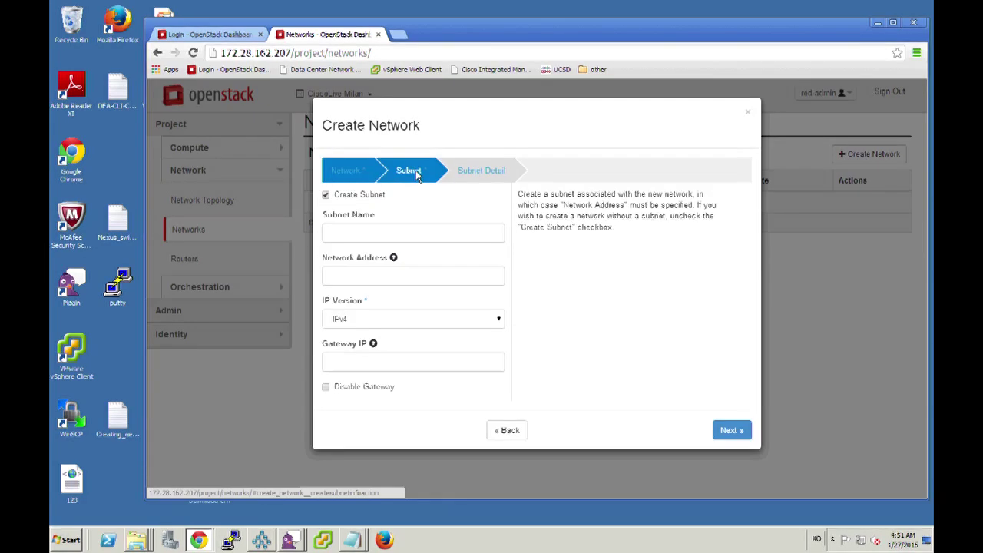
pyautogui.click(364, 275)
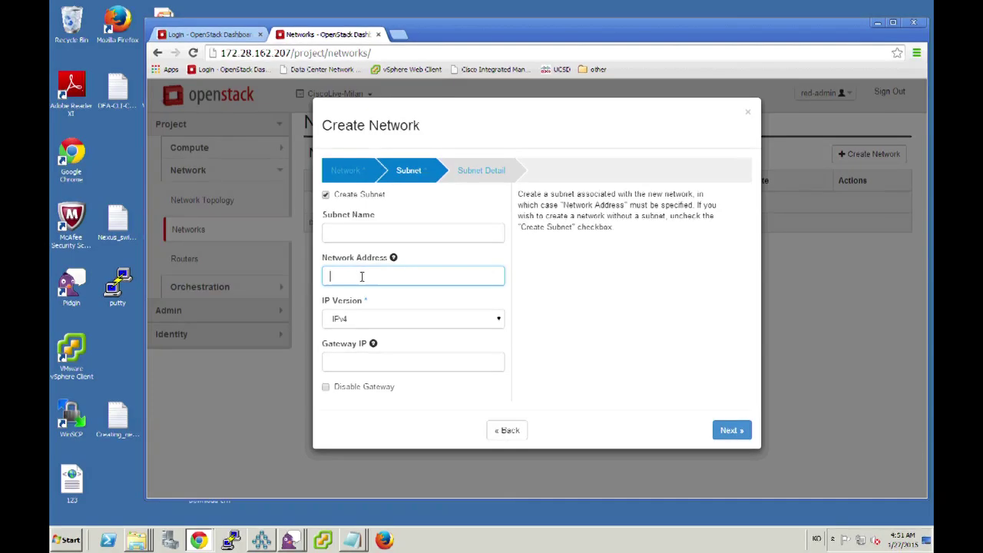
pyautogui.write('180.80.10.0/24')
pyautogui.click(492, 175)
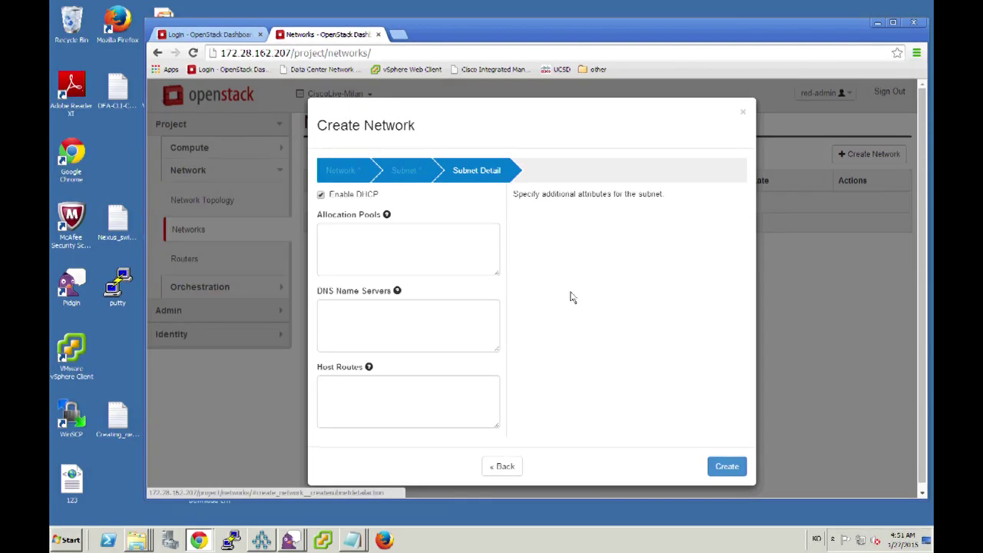
pyautogui.click(714, 463)
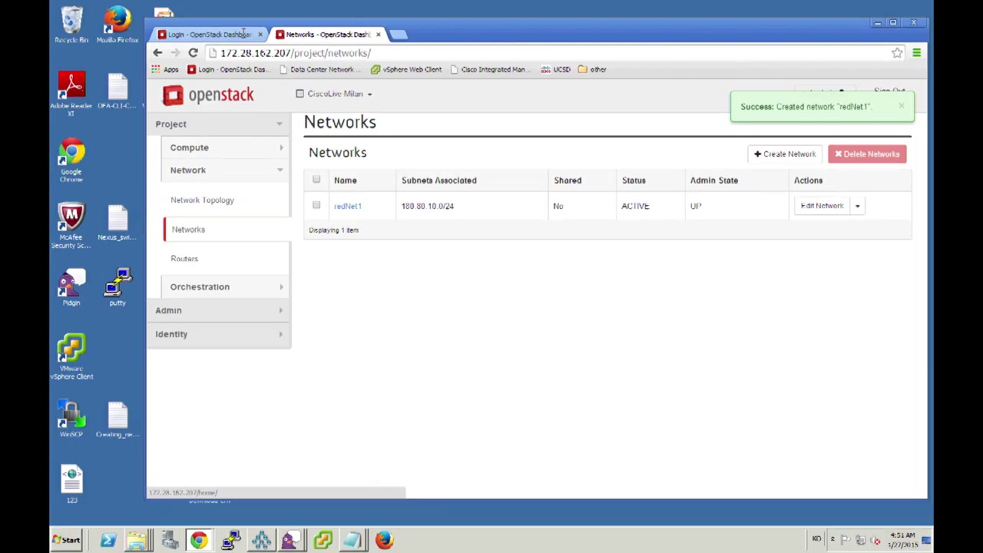
pyautogui.click(398, 35)
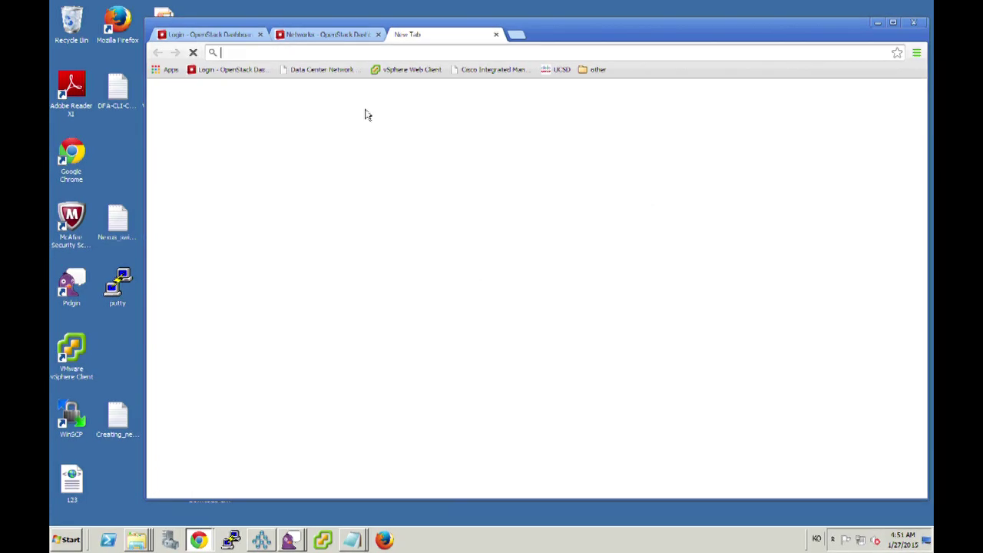
# List the CiscoLive-Milan partition's networks in DCNM Auto-Configuration, showing redNet1 with segment 40015, and close the old login tab.
pyautogui.click(319, 70)
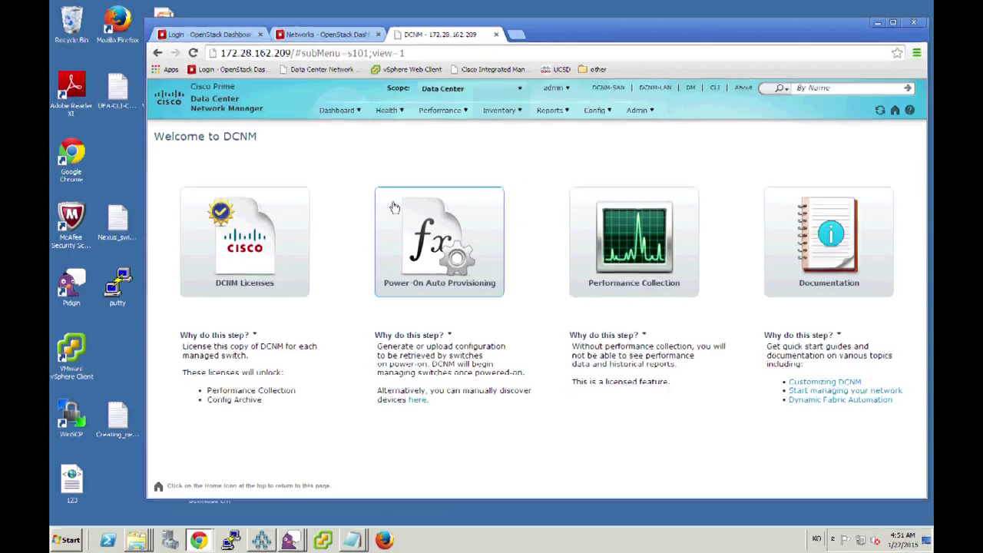
pyautogui.click(599, 111)
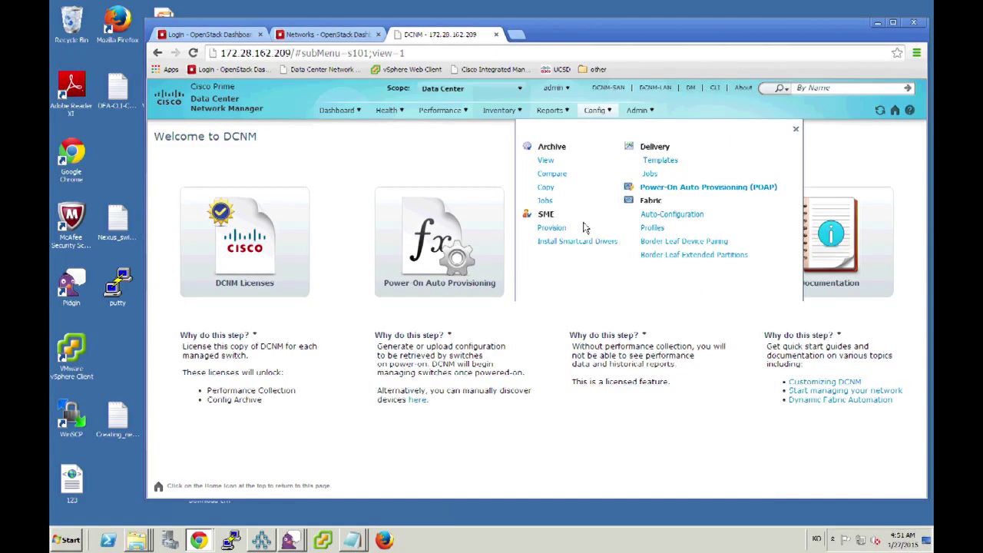
pyautogui.click(651, 219)
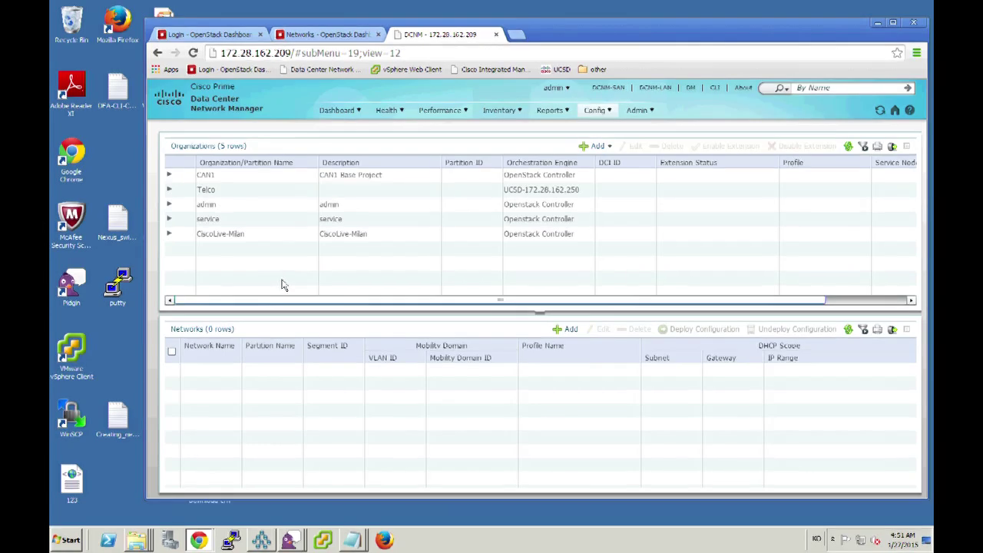
pyautogui.click(171, 234)
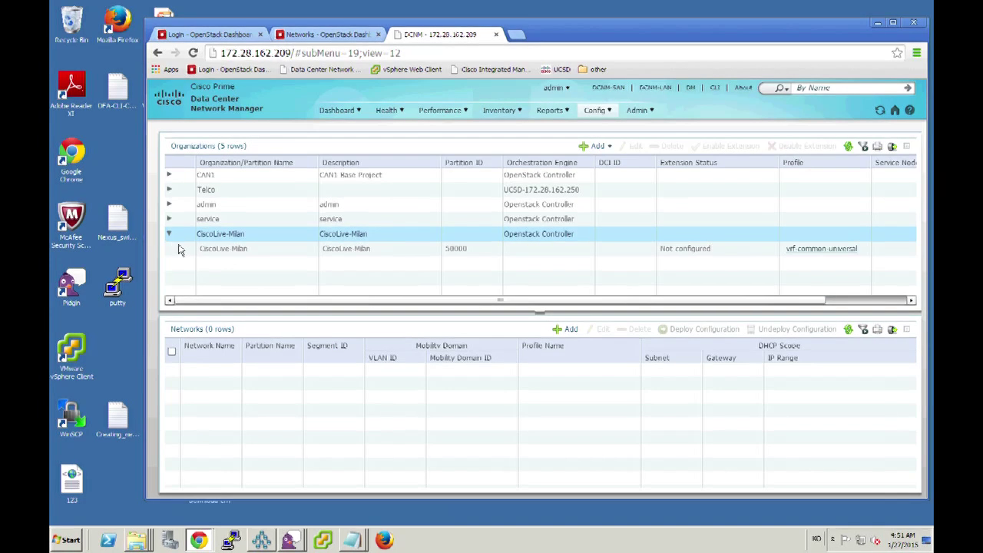
pyautogui.click(184, 252)
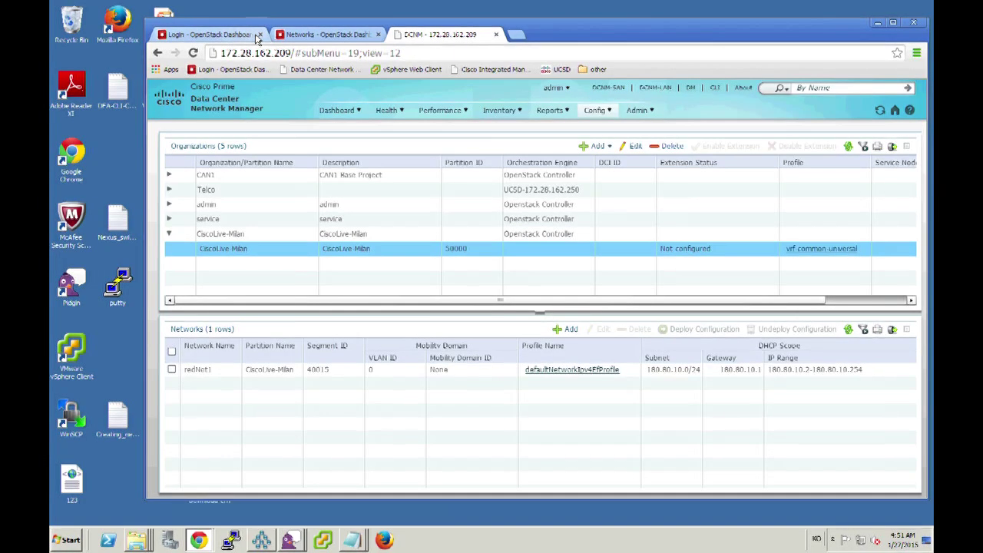
pyautogui.click(260, 35)
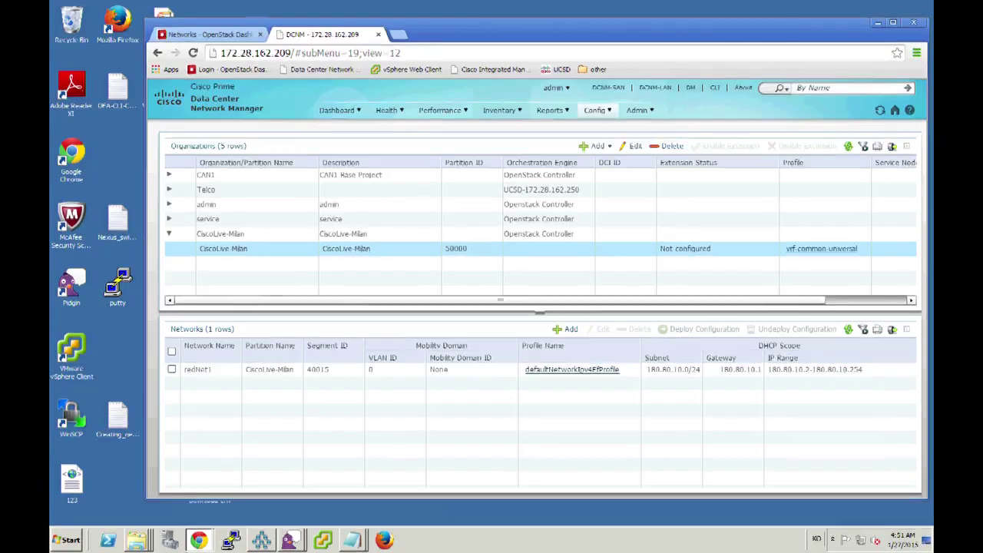
# Show DCNM's Fabric dashboard with the links between the 2 spines and 2 leaves.
pyautogui.click(231, 540)
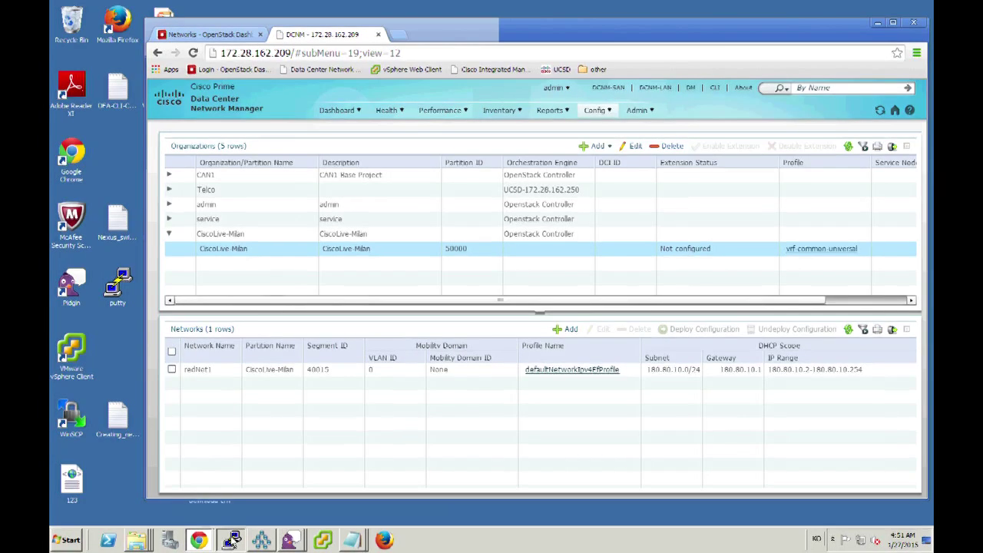
pyautogui.click(333, 113)
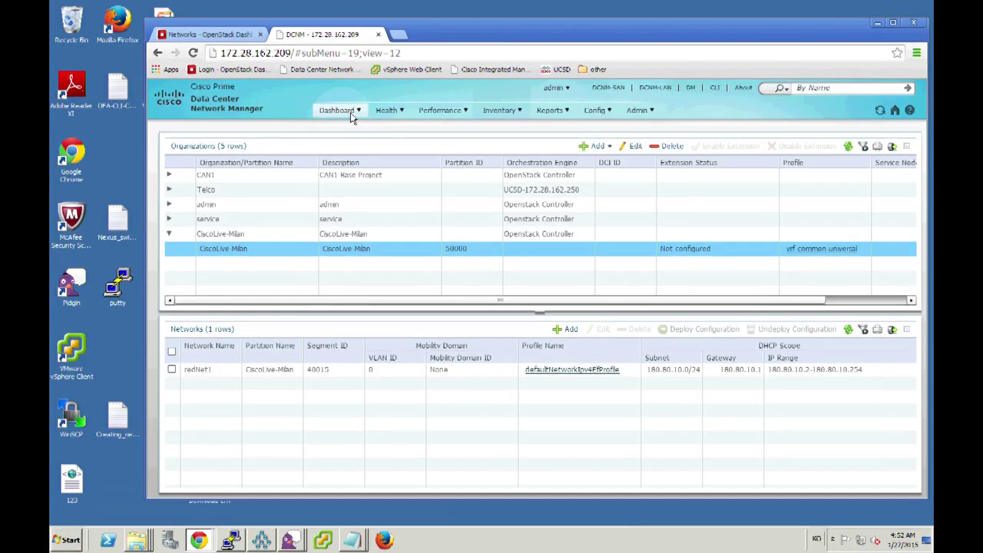
pyautogui.click(351, 114)
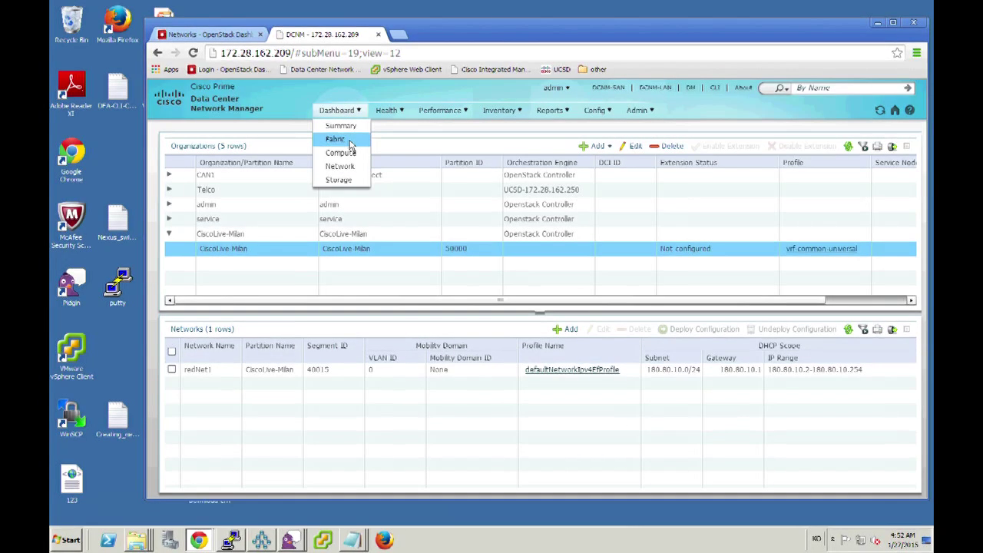
pyautogui.click(350, 144)
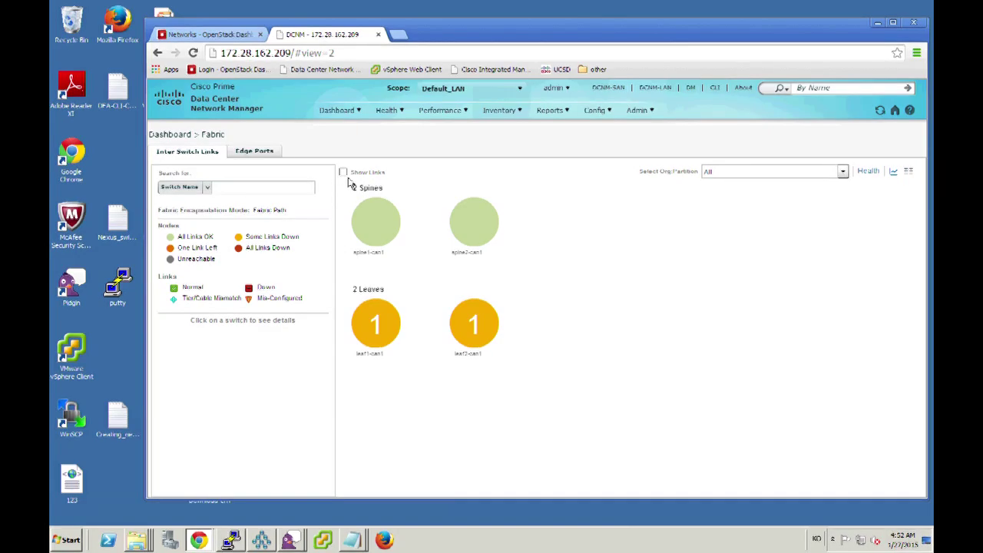
pyautogui.click(343, 172)
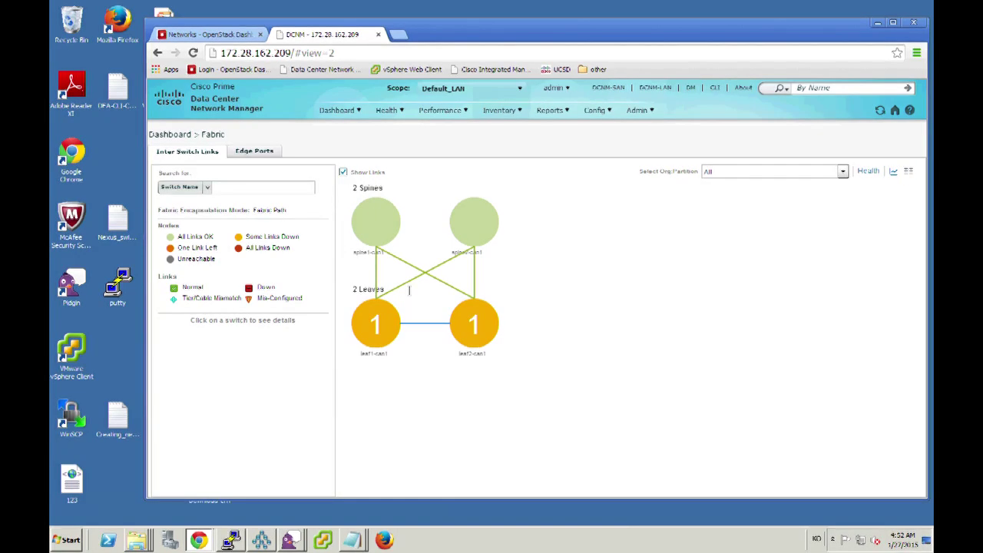
# Bring up PuTTY with the saved leaf1 session selected.
pyautogui.click(233, 540)
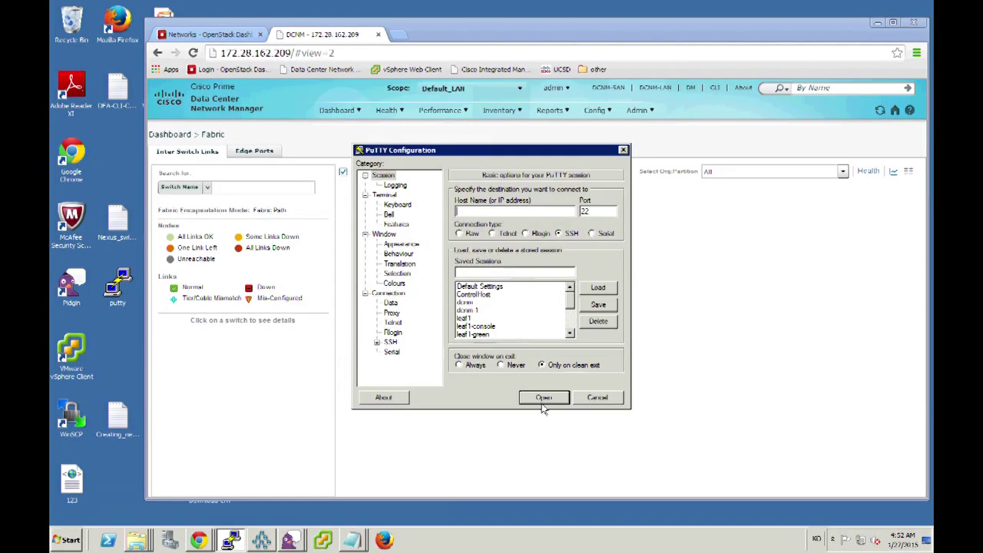
pyautogui.click(582, 400)
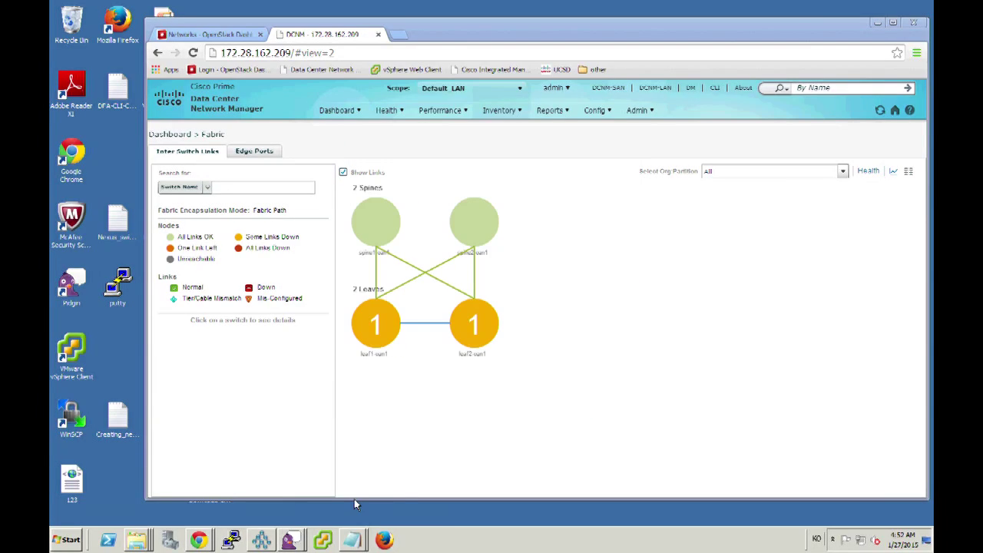
pyautogui.click(230, 542)
pyautogui.rightClick(231, 541)
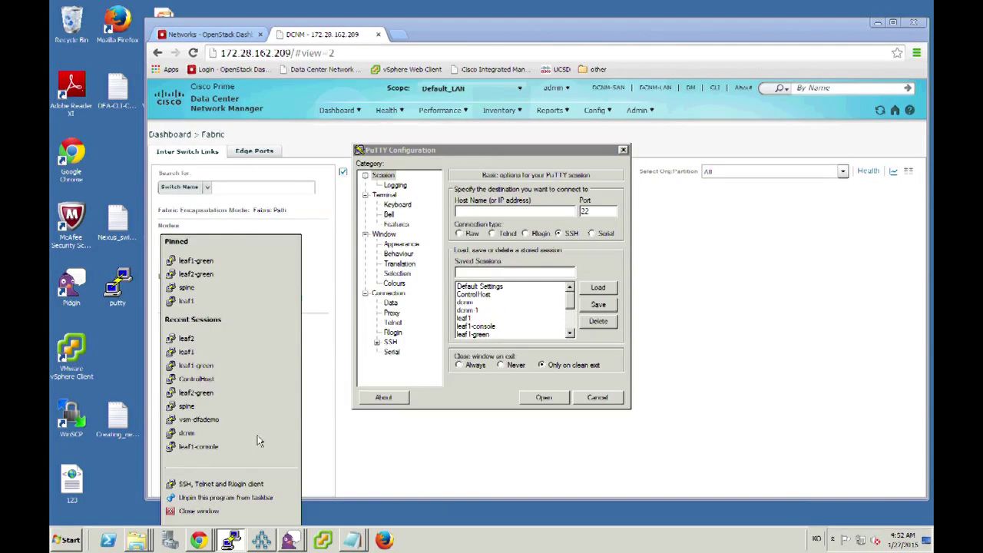
pyautogui.click(492, 327)
pyautogui.click(491, 318)
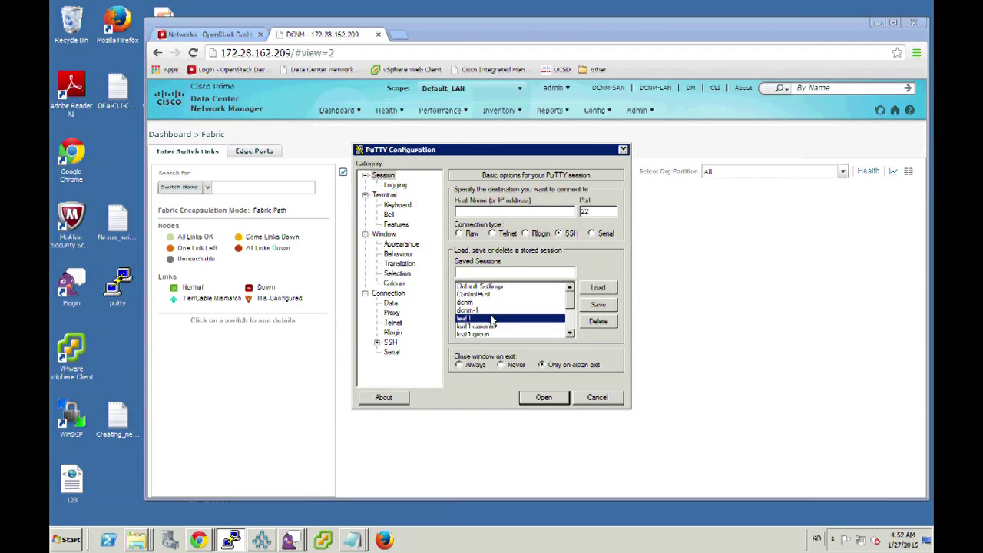
# Connect to leaf1 and log in as admin.
pyautogui.click(543, 397)
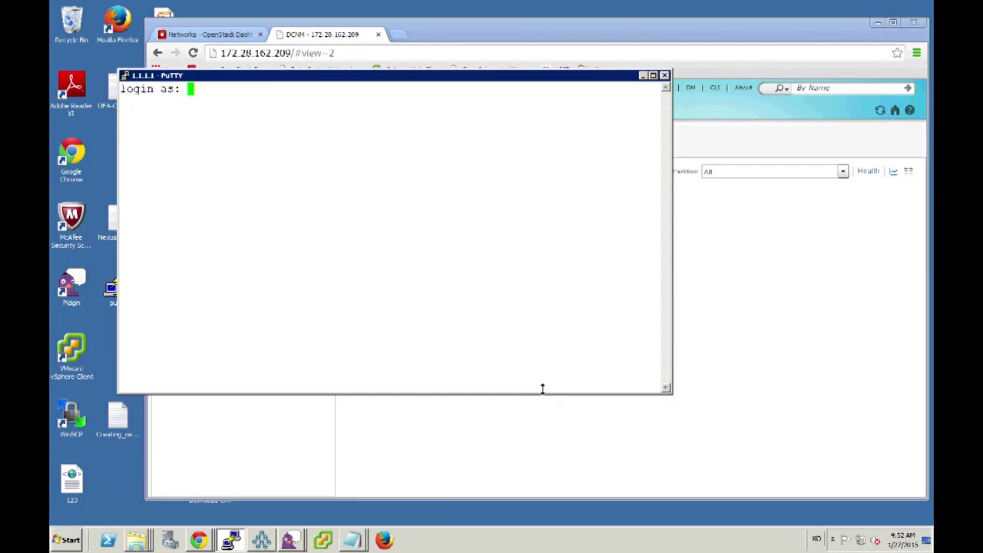
pyautogui.write('admin')
pyautogui.press('Return')
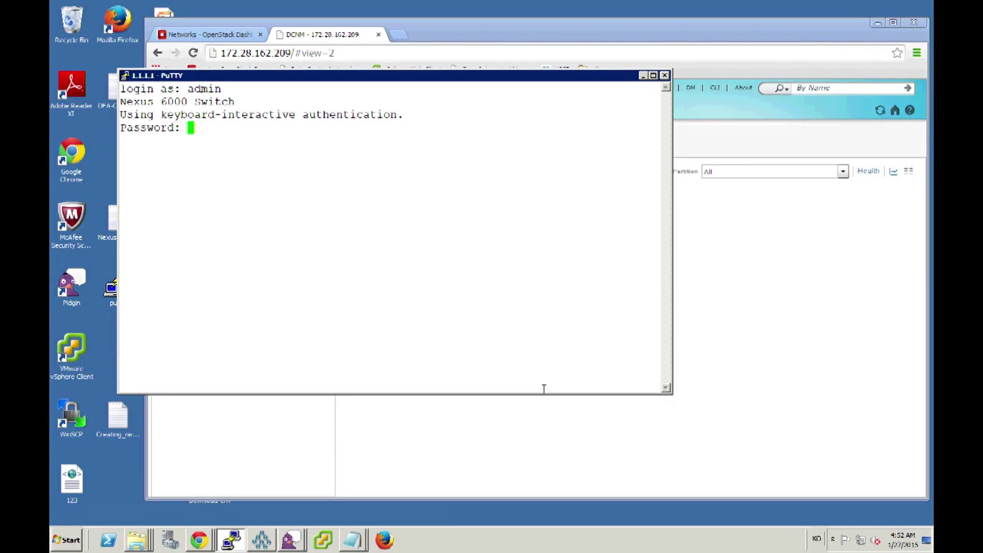
pyautogui.press('Return')
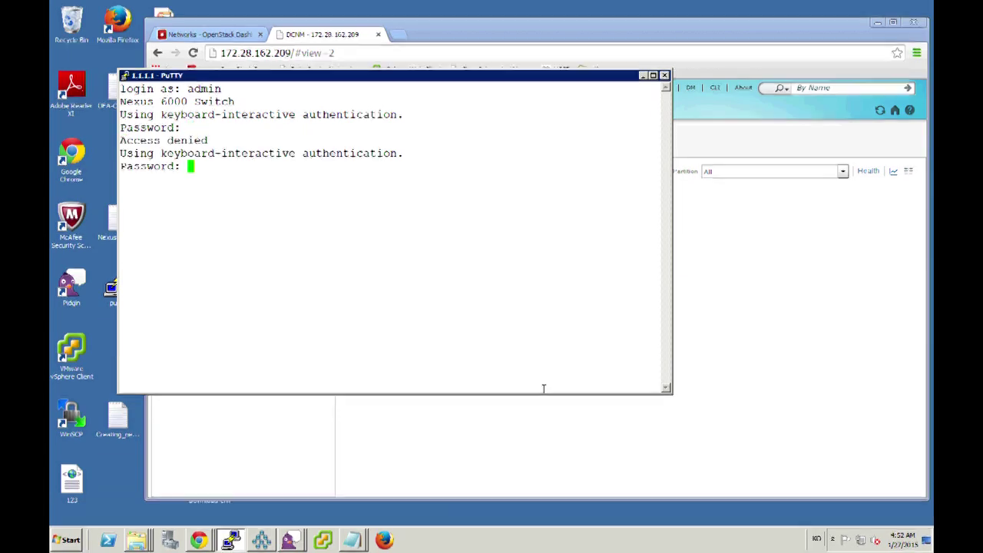
pyautogui.press('Return')
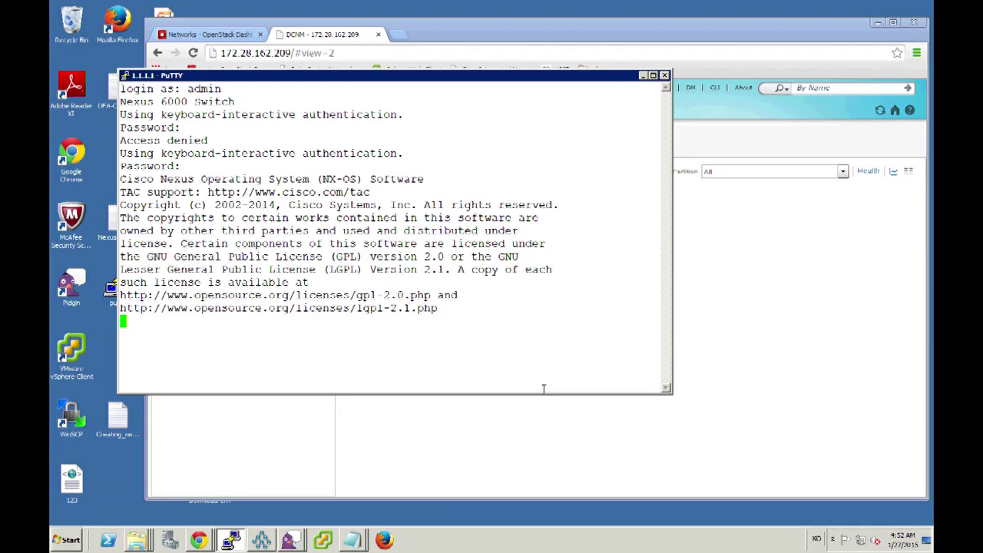
# Run 'show evb host' on leaf1, which reports 0 hosts and 0 VSIs.
pyautogui.write('show ev')
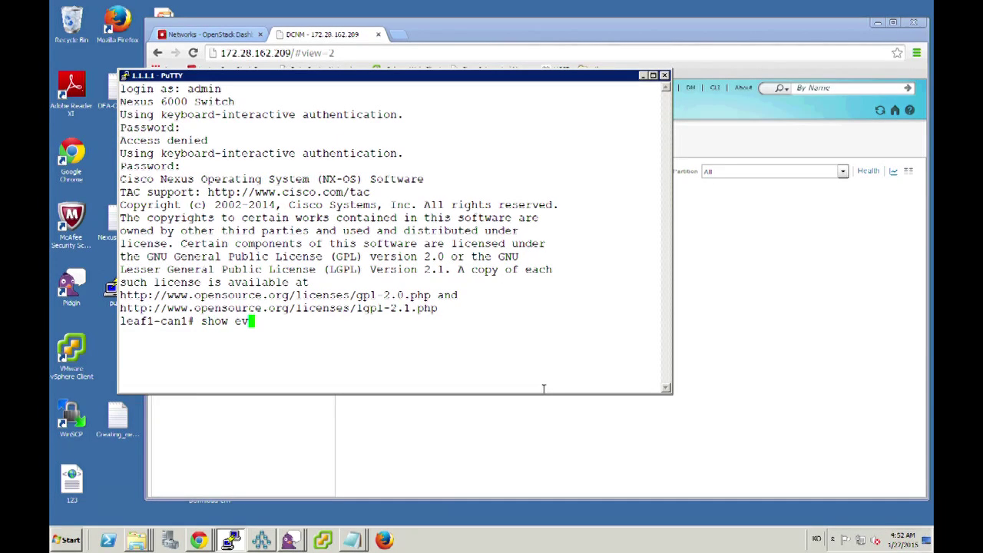
pyautogui.write('b host')
pyautogui.press('Return')
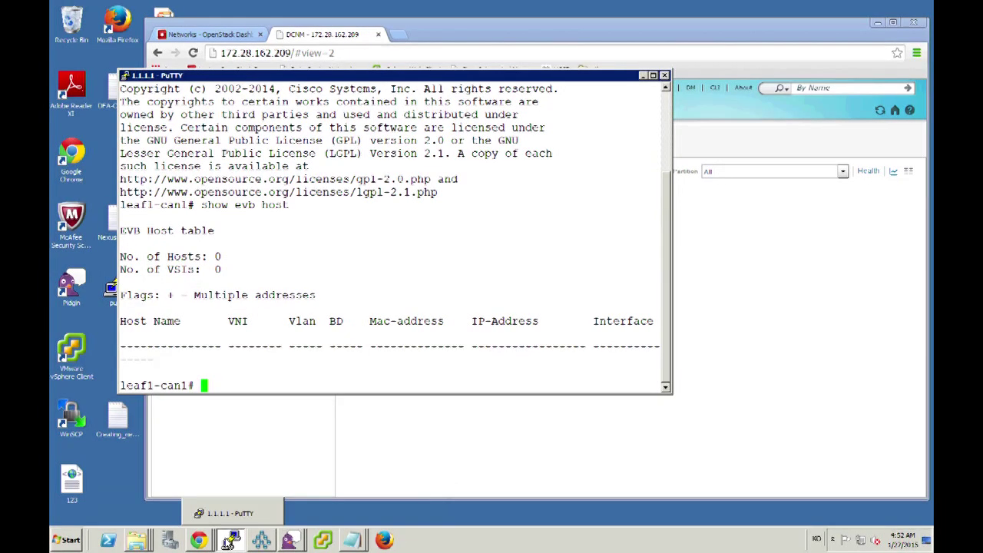
pyautogui.moveTo(233, 530)
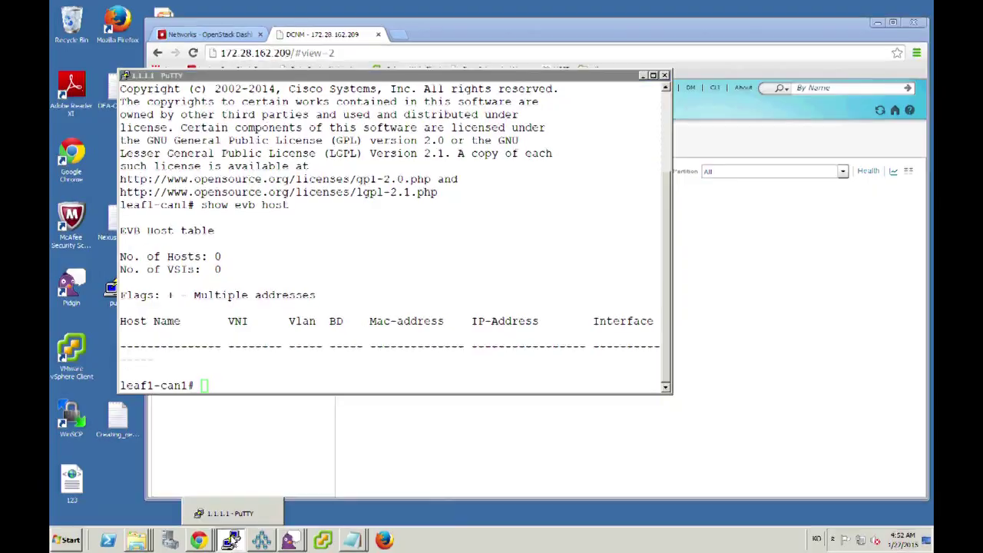
pyautogui.rightClick(231, 538)
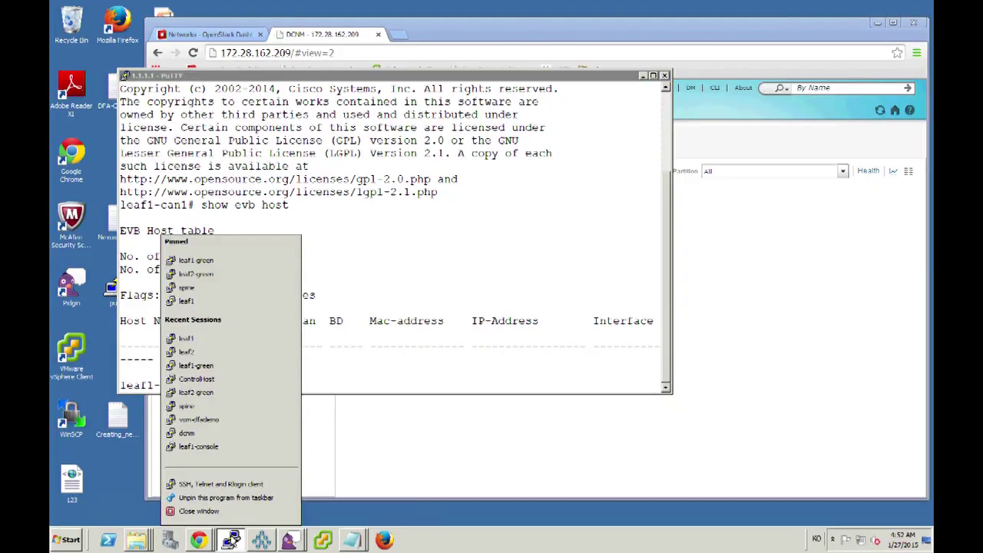
# Open the recent leaf2 session and log in as admin.
pyautogui.click(224, 354)
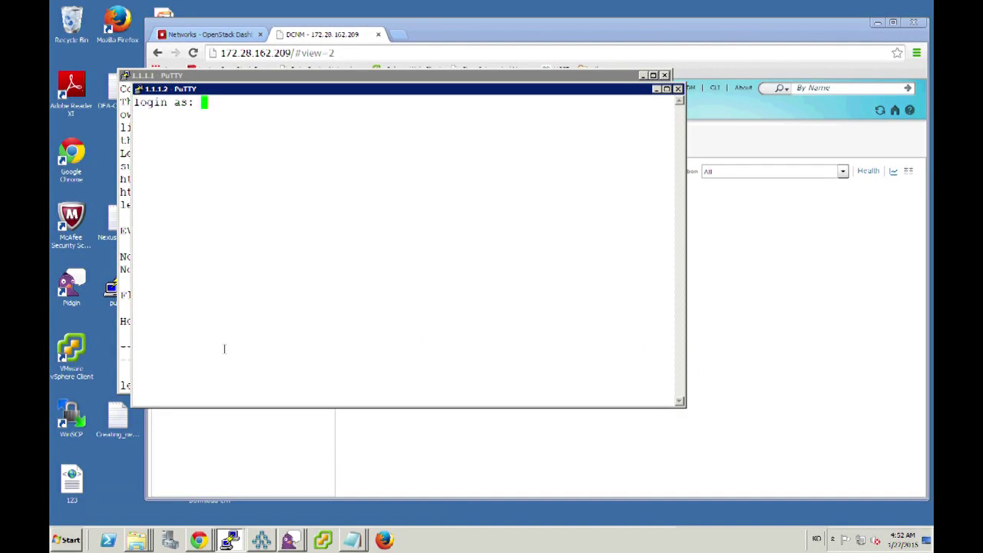
pyautogui.write('ad')
pyautogui.press('BackSpace')
pyautogui.press('BackSpace')
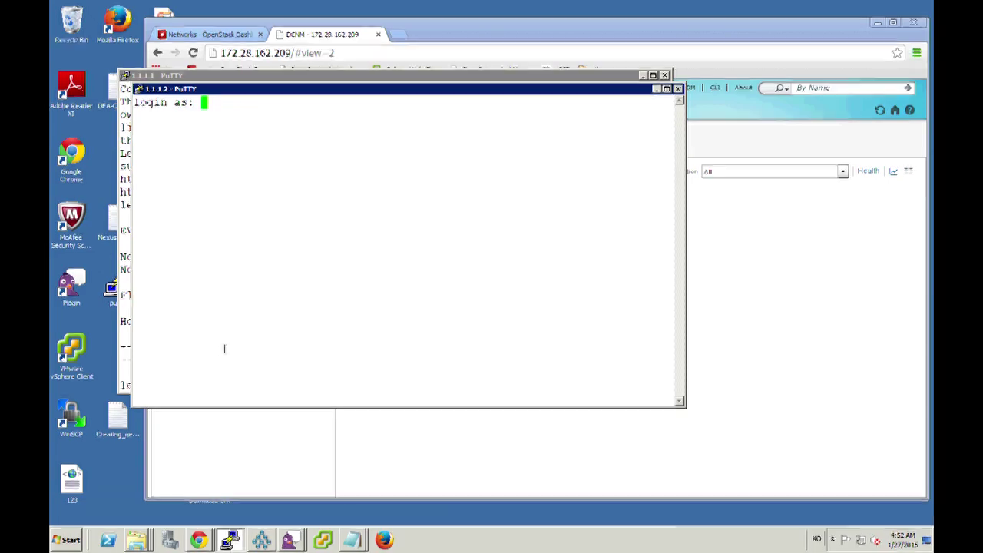
pyautogui.write('admin')
pyautogui.press('Return')
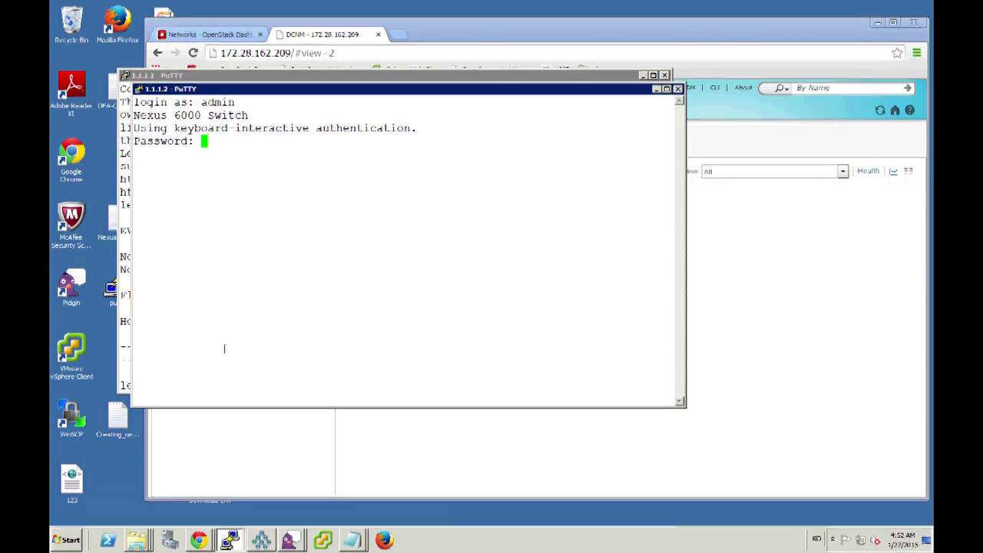
pyautogui.press('Return')
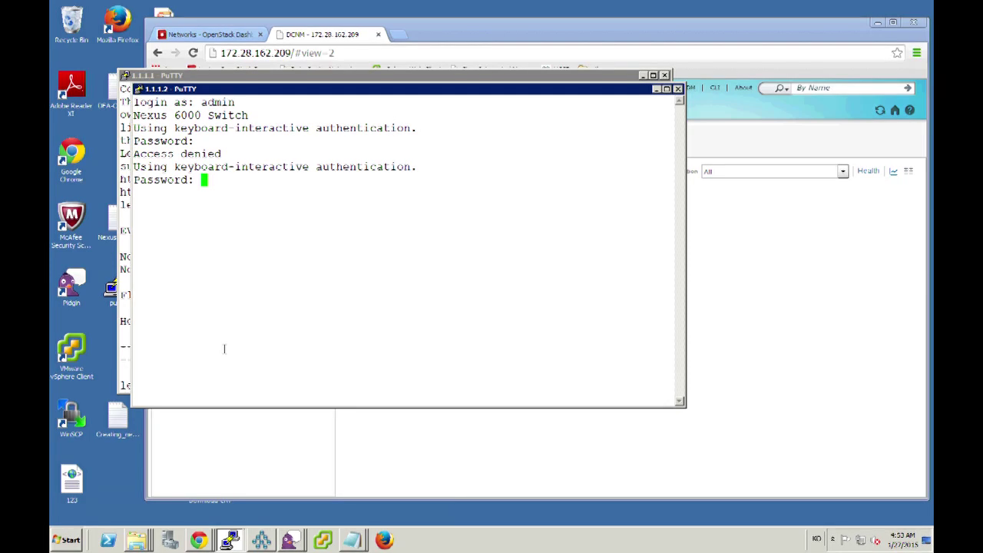
pyautogui.press('Return')
# Run 'show evb host' on leaf2, confirming 0 hosts, then return to the browser.
pyautogui.write('show ')
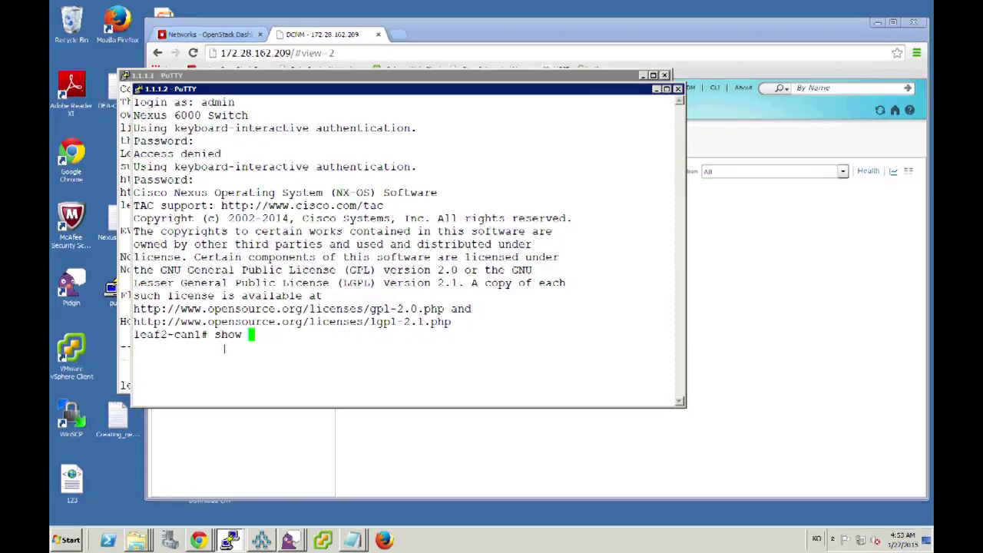
pyautogui.write('evb host')
pyautogui.press('Return')
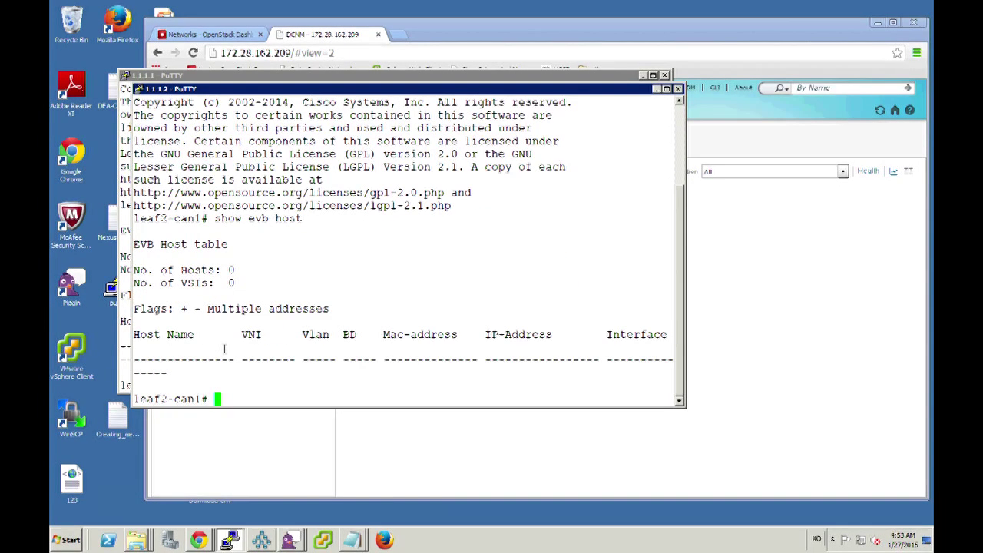
pyautogui.click(519, 29)
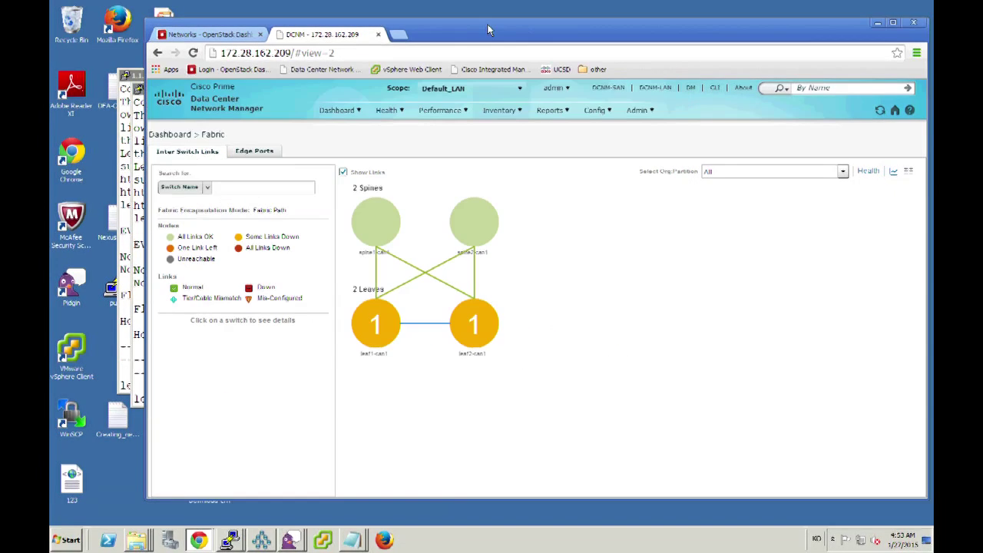
# Open the CiscoLive-Milan project's Compute > Instances page in Horizon, which lists no instances.
pyautogui.click(231, 35)
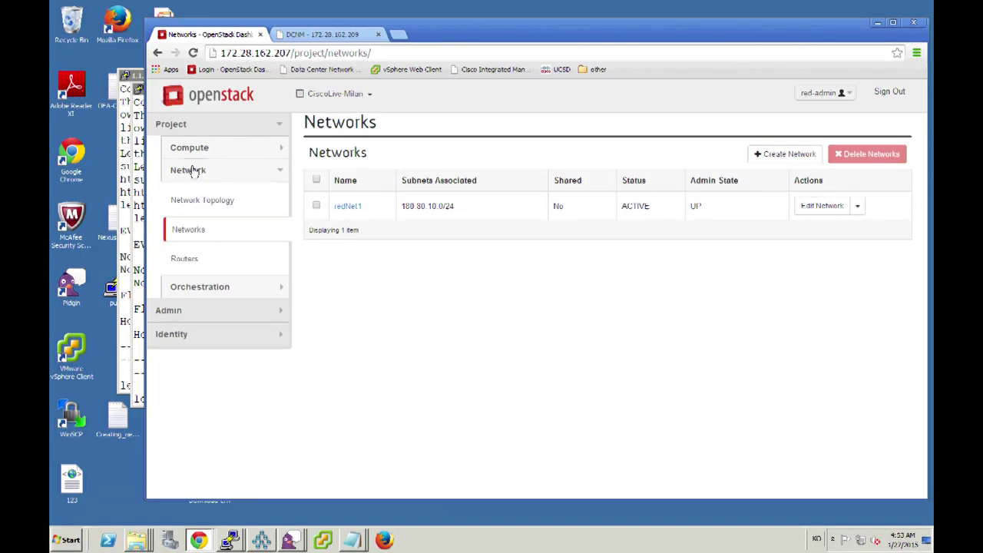
pyautogui.click(202, 156)
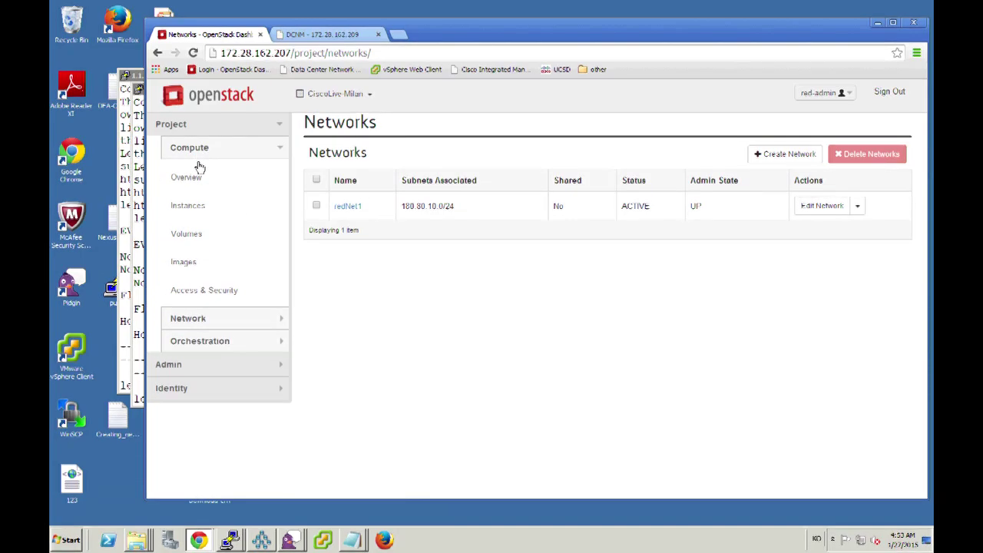
pyautogui.click(197, 213)
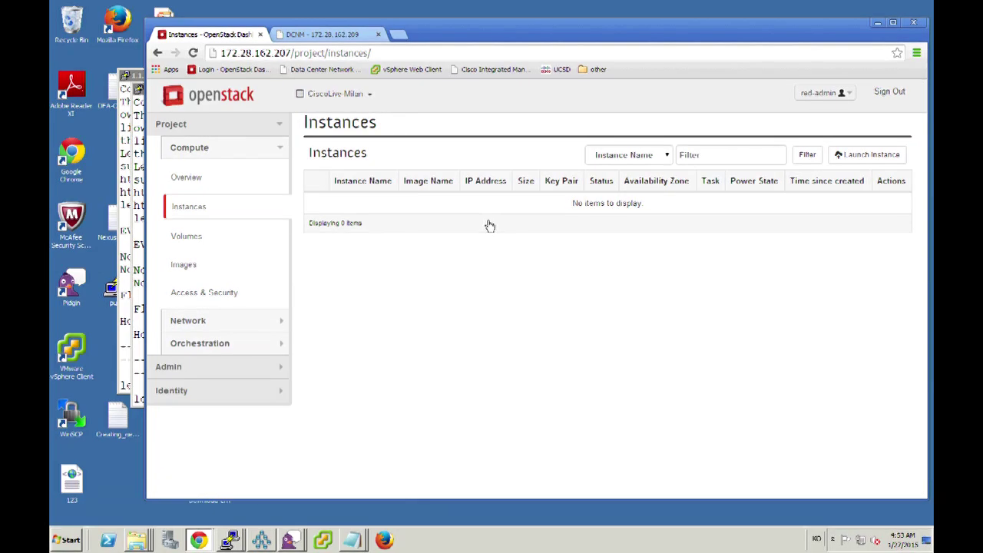
# Start a new instance named redVM1 that boots from the cirros image.
pyautogui.click(861, 159)
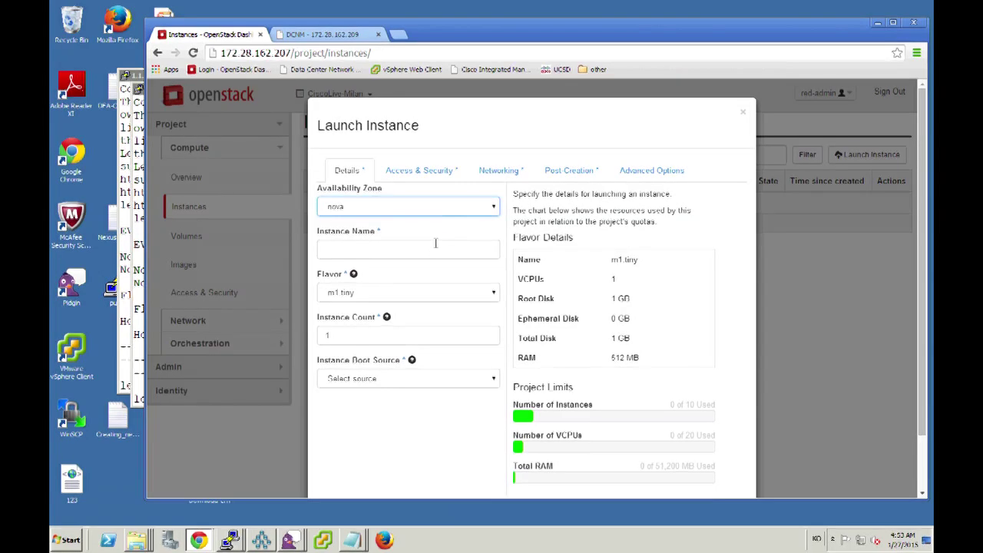
pyautogui.click(435, 245)
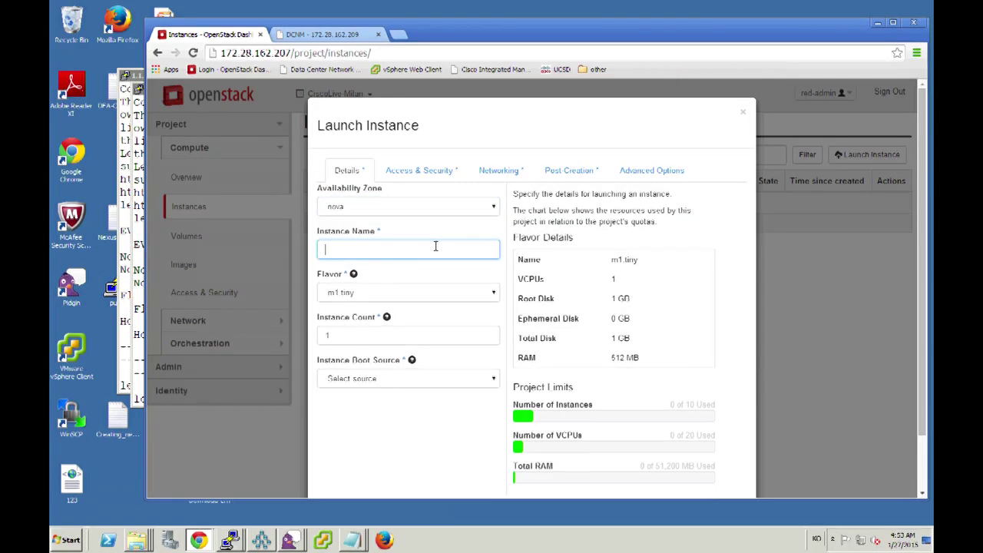
pyautogui.write('redVM1')
pyautogui.click(408, 379)
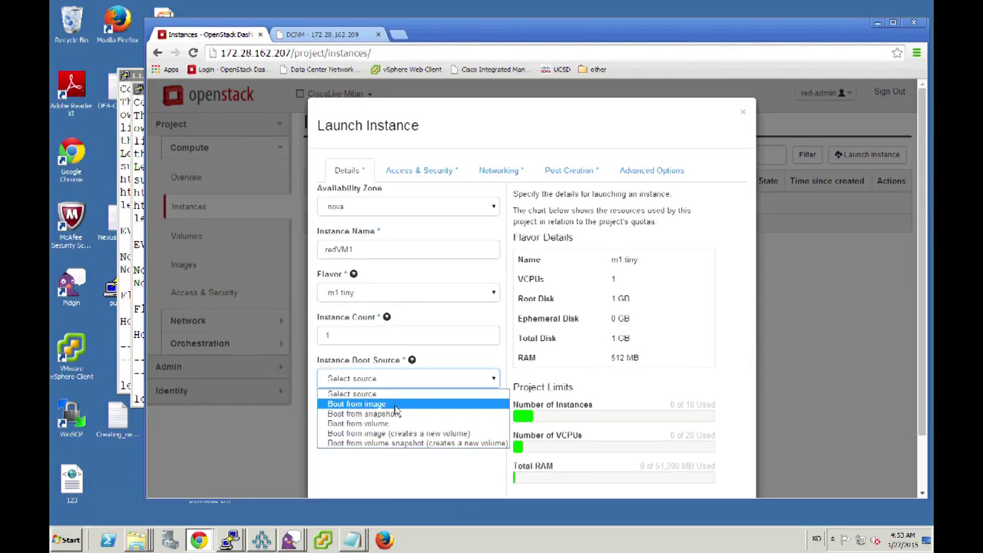
pyautogui.click(392, 404)
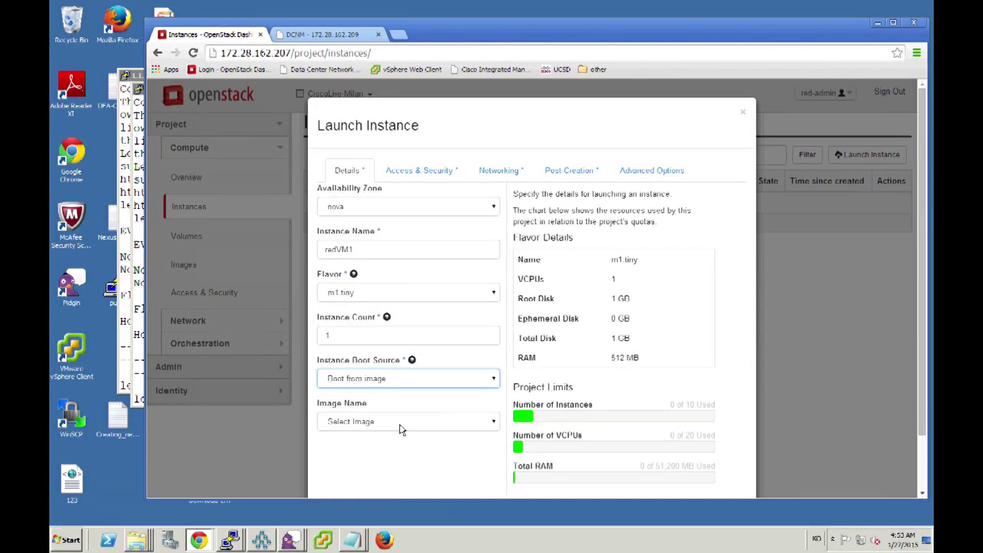
pyautogui.click(399, 428)
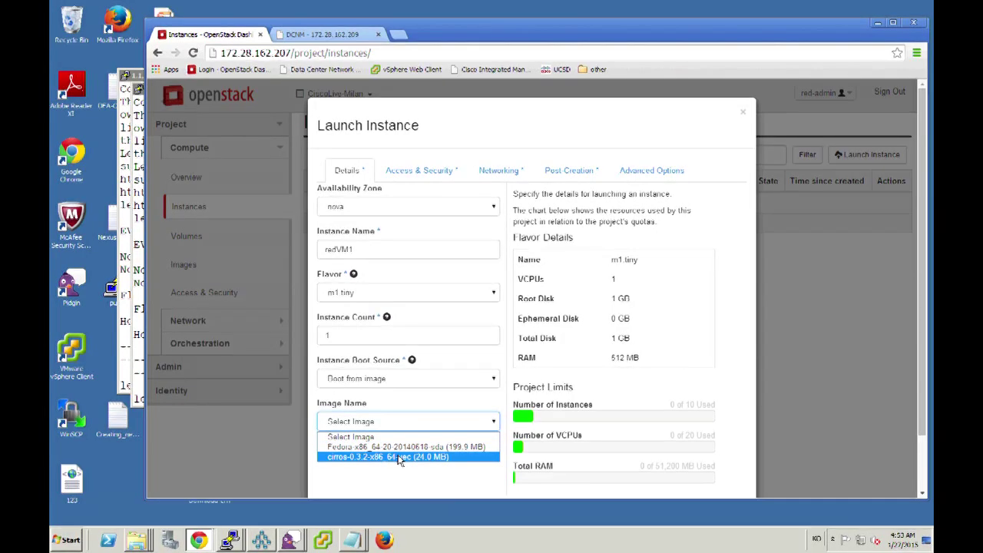
pyautogui.click(399, 457)
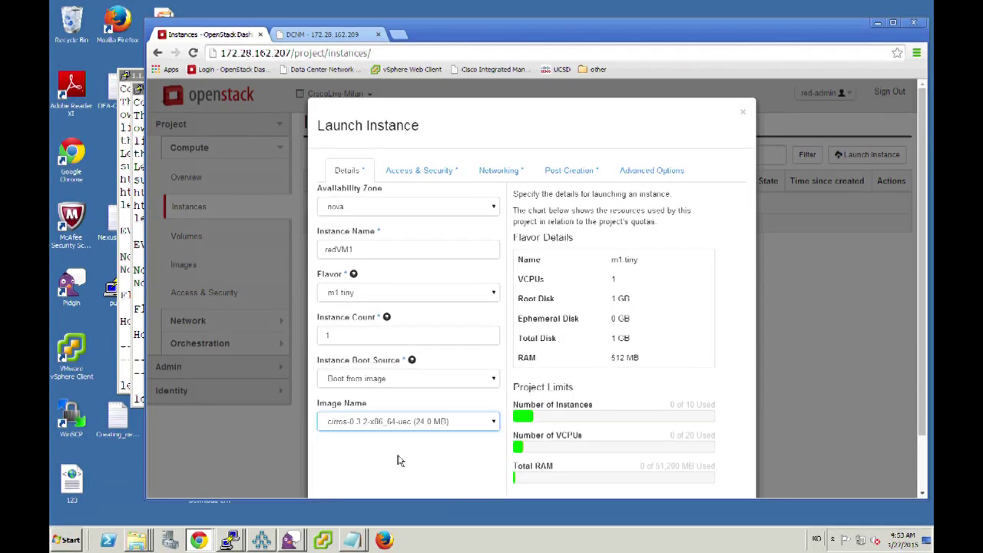
# Launch redVM1 on the redNet1 network, then return to DCNM's Fabric dashboard.
pyautogui.click(504, 171)
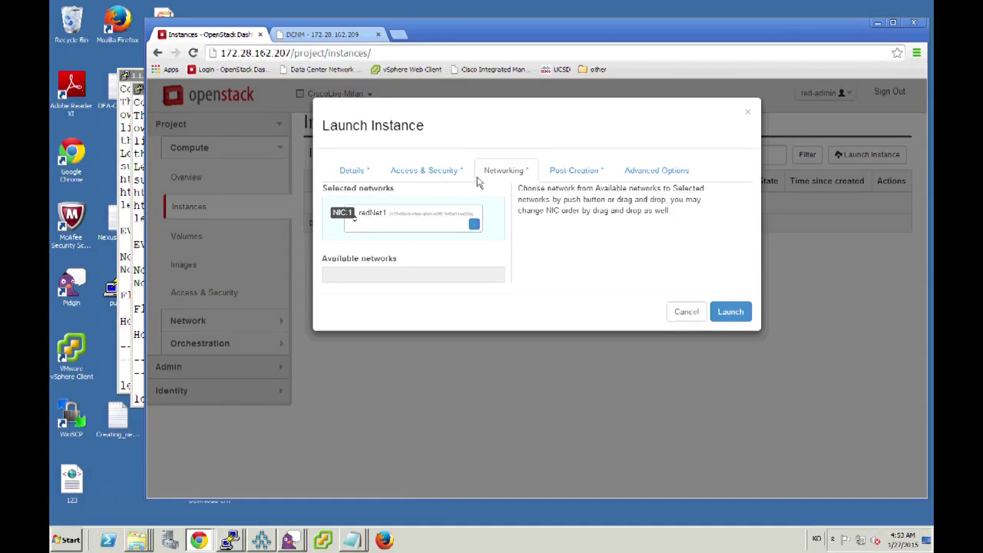
pyautogui.click(733, 312)
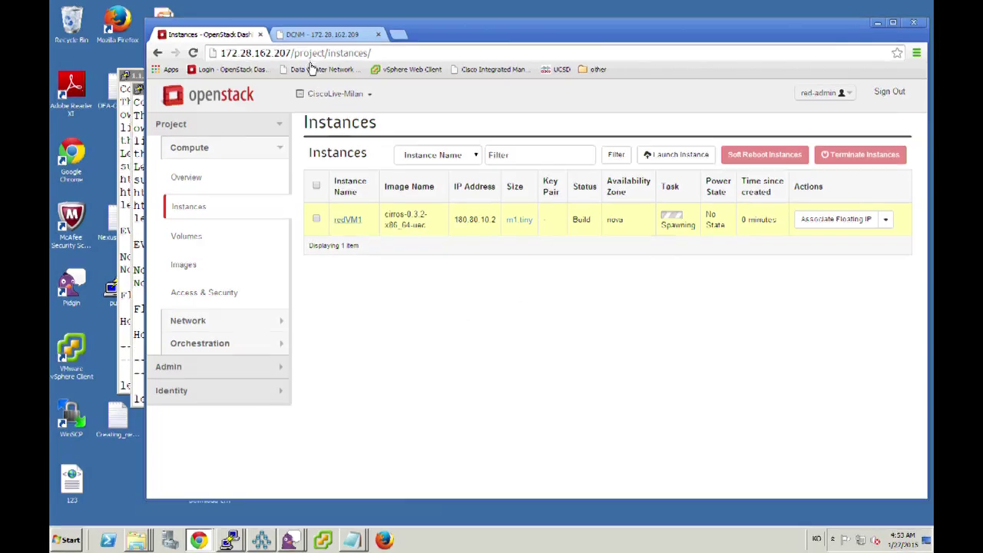
pyautogui.click(331, 37)
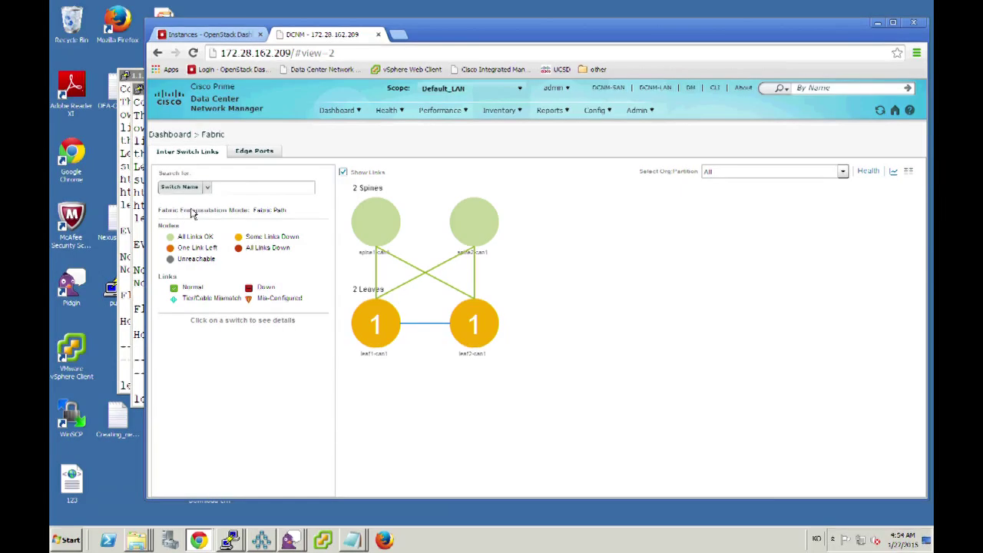
# Search the DCNM fabric by VM Name for 'red'.
pyautogui.click(207, 189)
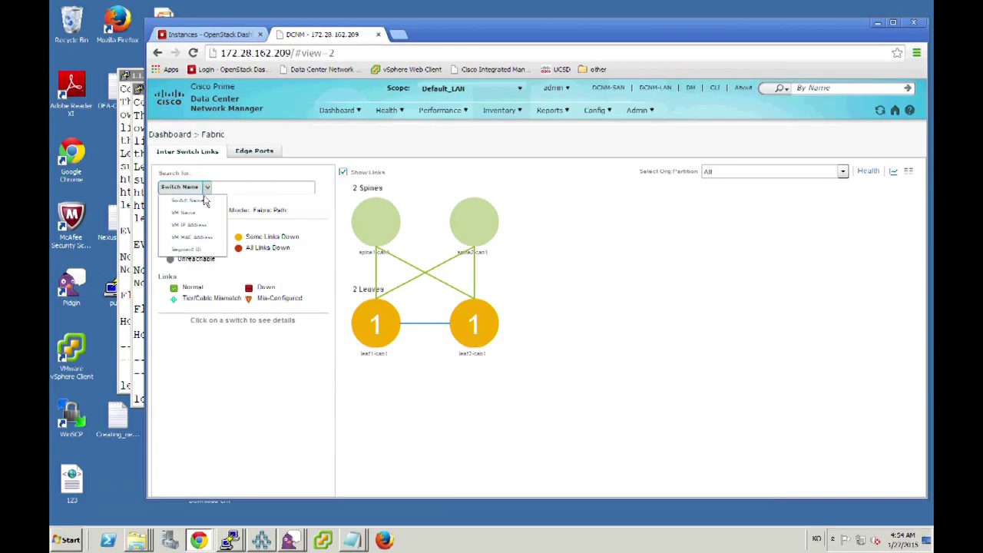
pyautogui.click(198, 217)
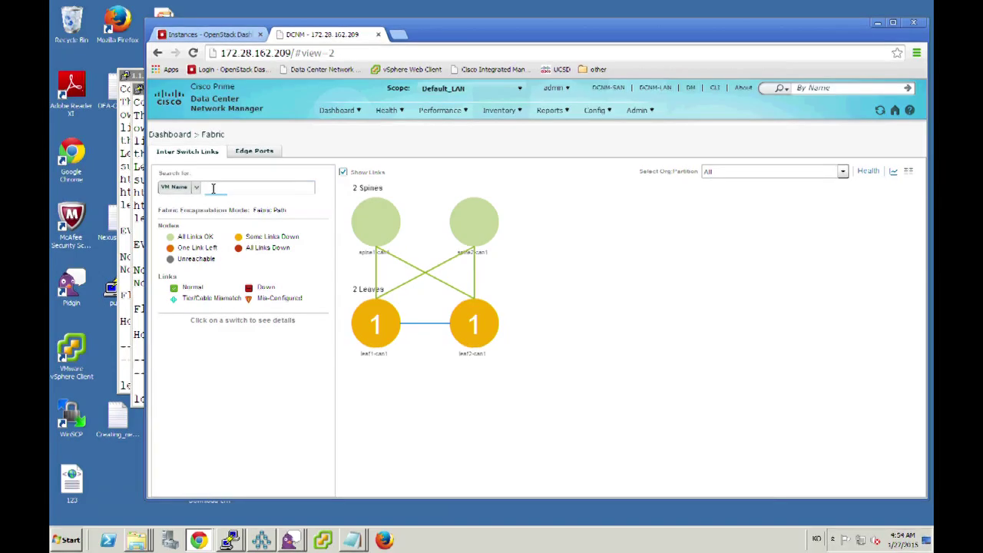
pyautogui.click(213, 188)
pyautogui.write('red')
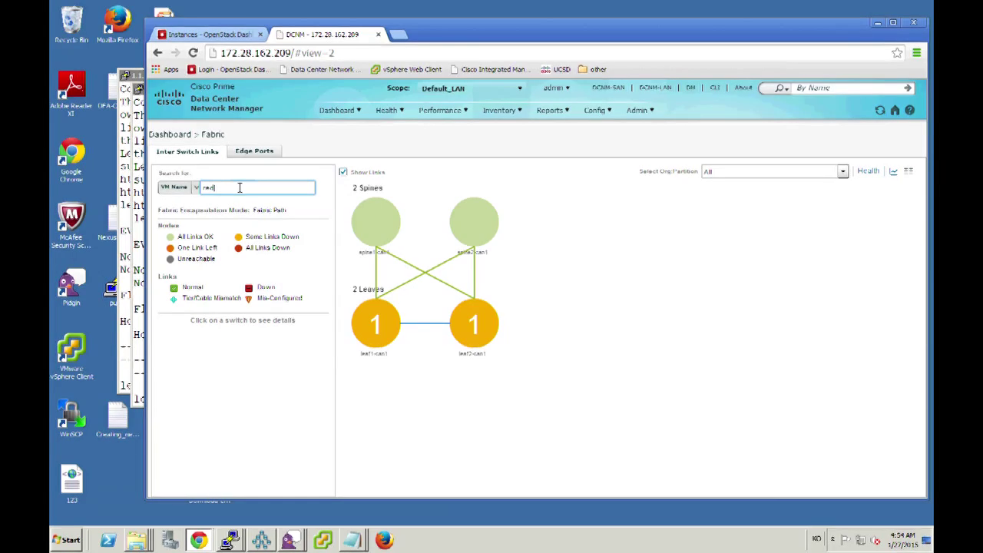
pyautogui.press('Return')
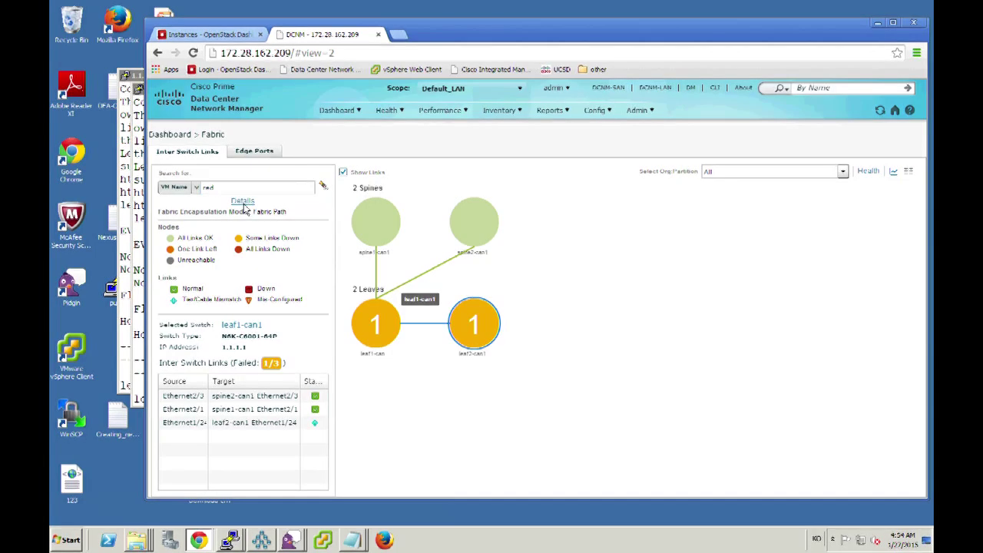
# Review search details: redVM1 matches leaf1-can1 Ethernet1/2, with no match on leaf2-can1.
pyautogui.click(242, 200)
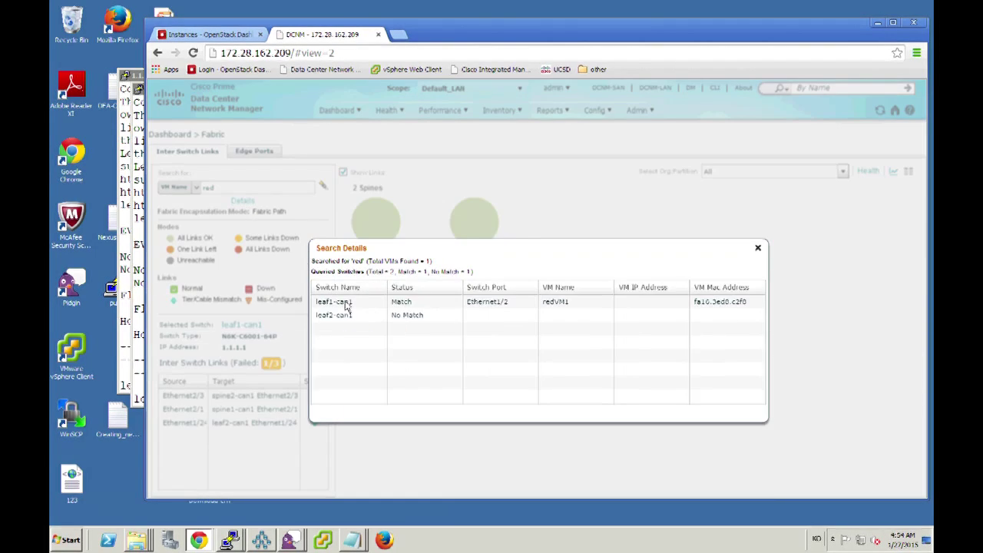
pyautogui.click(379, 316)
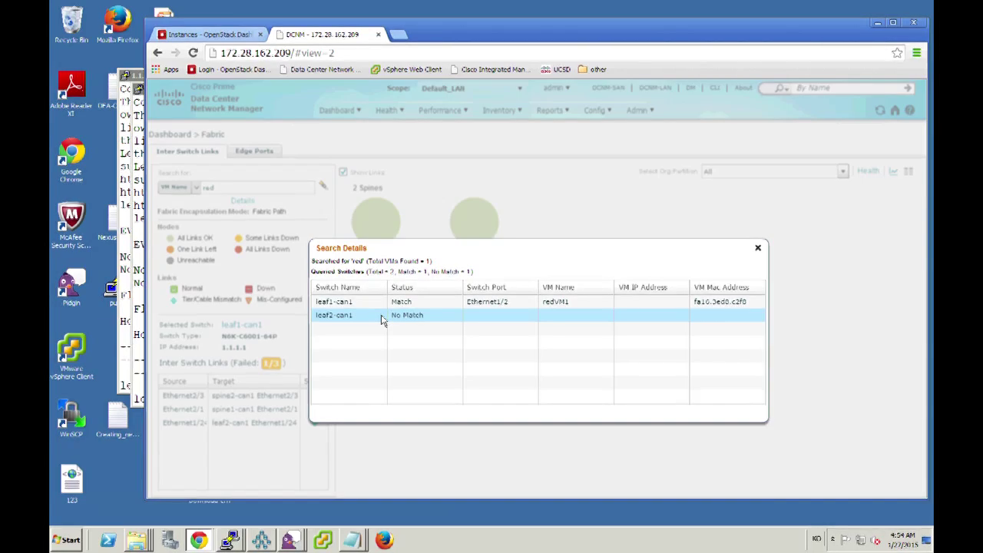
pyautogui.click(388, 304)
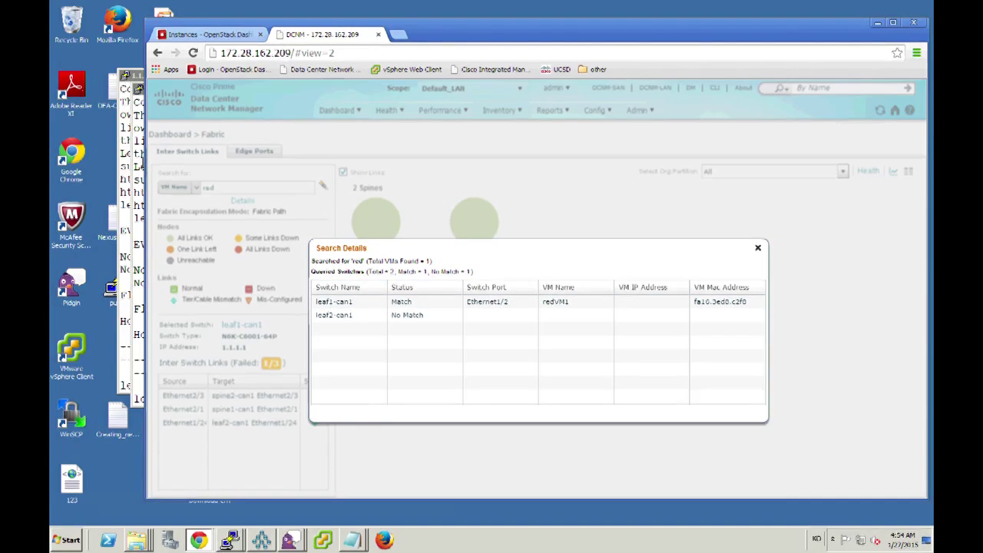
pyautogui.hotkey('alt', 'Tab')
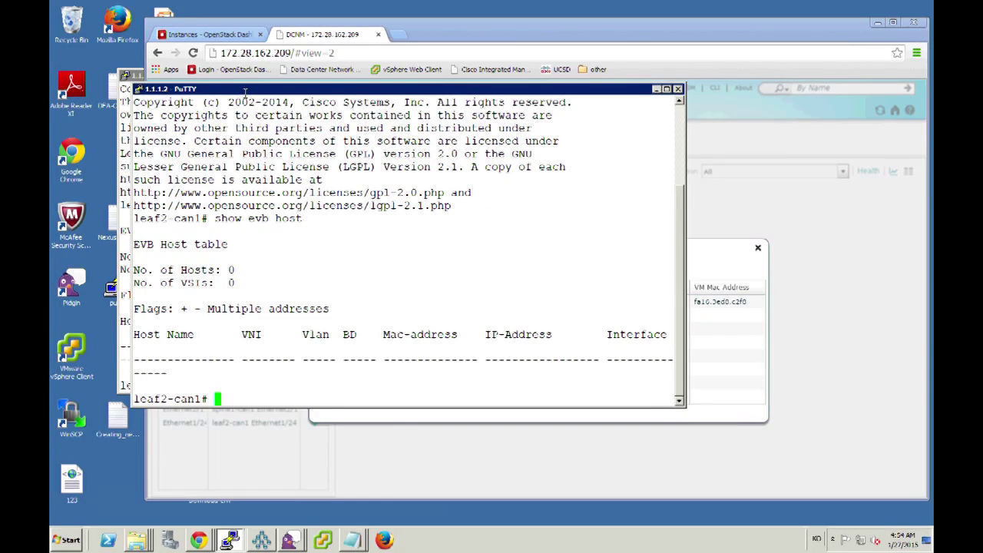
# Run show evb host on leaf1-can1, listing redVM1 with VNI 40015, VLAN 3000, Eth1/2.
pyautogui.moveTo(245, 92); pyautogui.dragTo(307, 137)
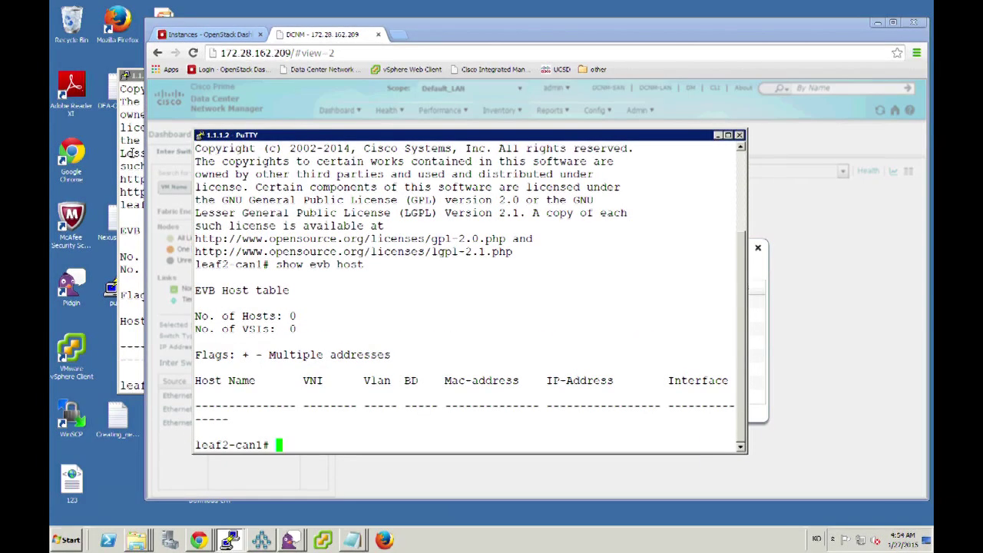
pyautogui.click(132, 153)
pyautogui.write('sho')
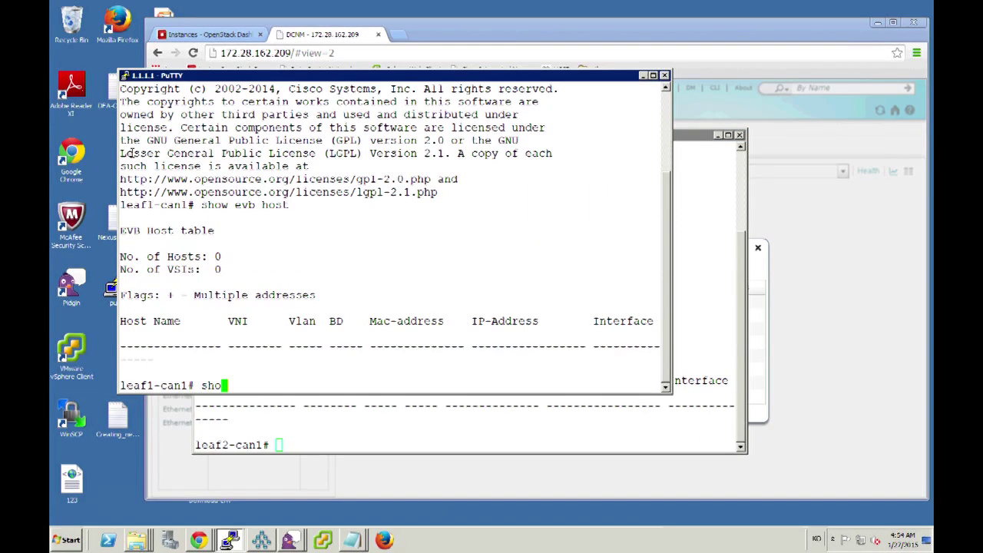
pyautogui.write('w evb host')
pyautogui.press('Return')
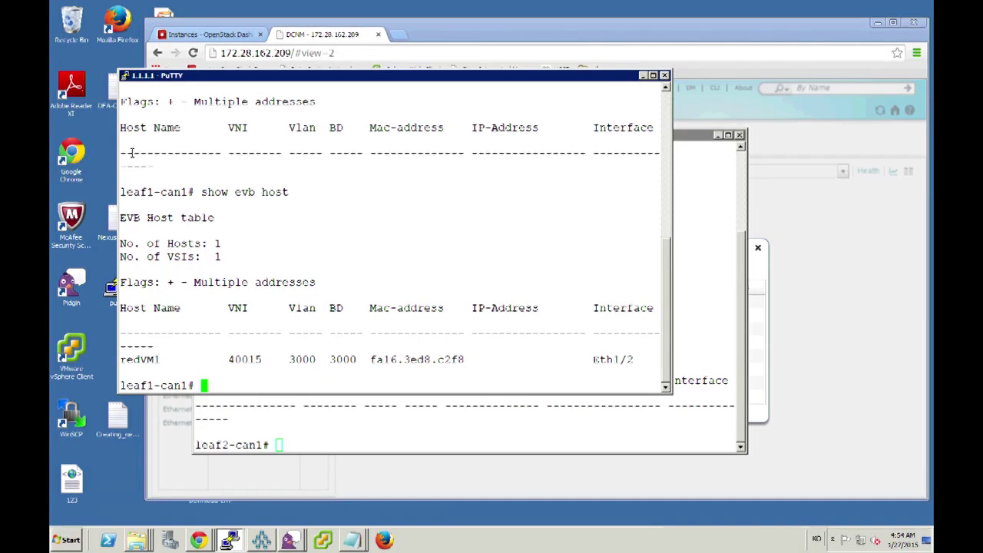
pyautogui.write('show runni')
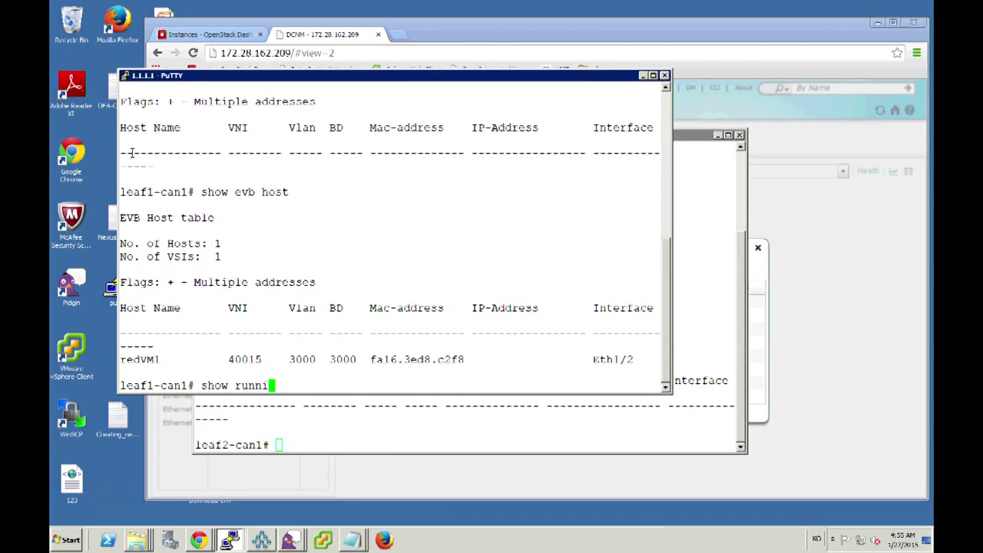
pyautogui.write('ng interface v')
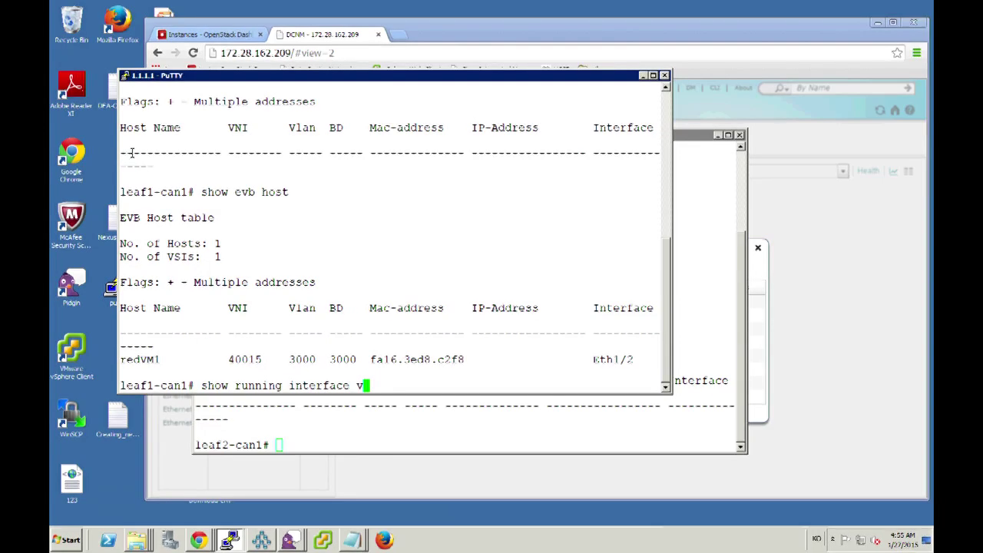
pyautogui.write('lan 3000 expand-port-profile')
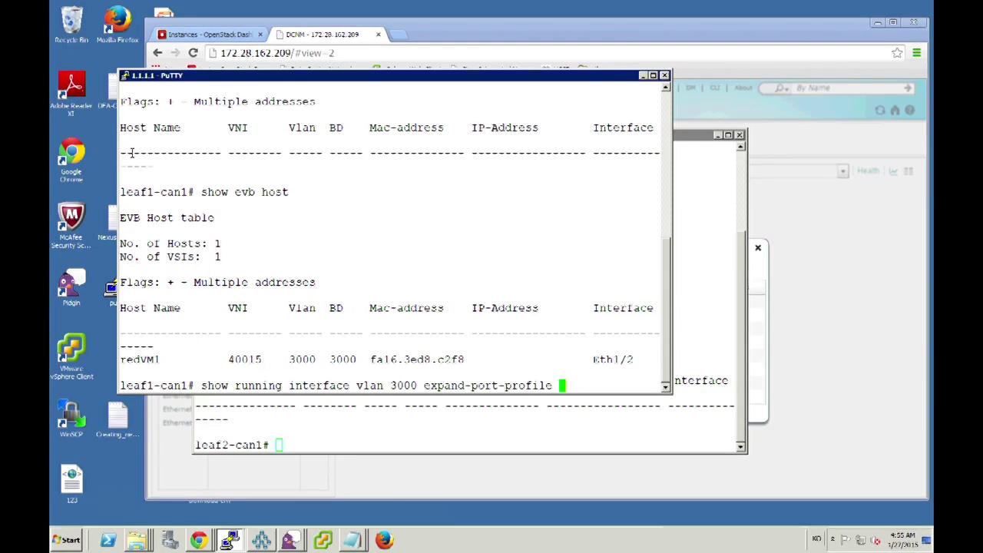
# Show leaf1-can1's expanded Vlan3000 config: VRF CiscoLive-Milan, gateway 180.80.10.1/24, DHCP relay 1.1.1.209.
pyautogui.press('Return')
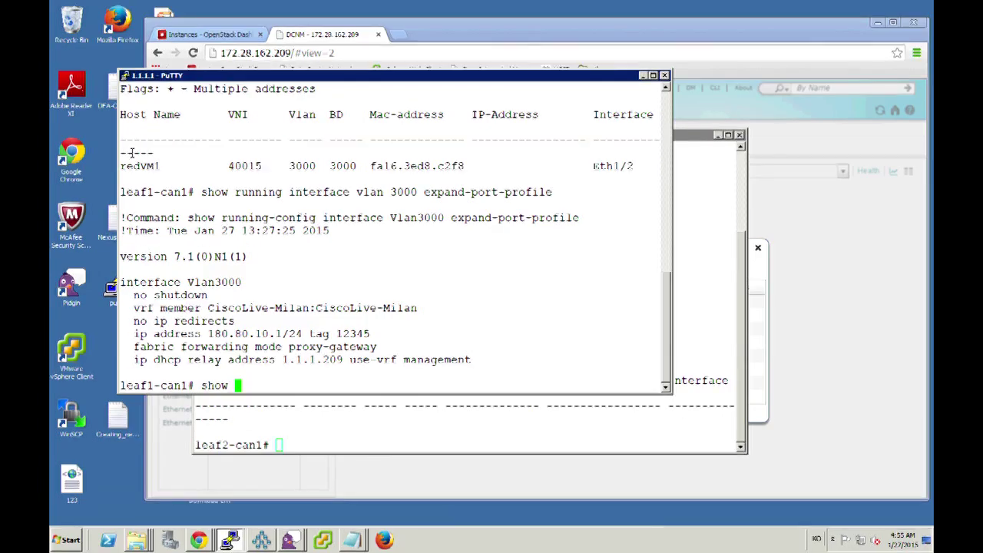
# Run the fabric data host lookup for VNI 40015, showing Eth1/2, encap 3000, Profile Active.
pyautogui.write('fabr')
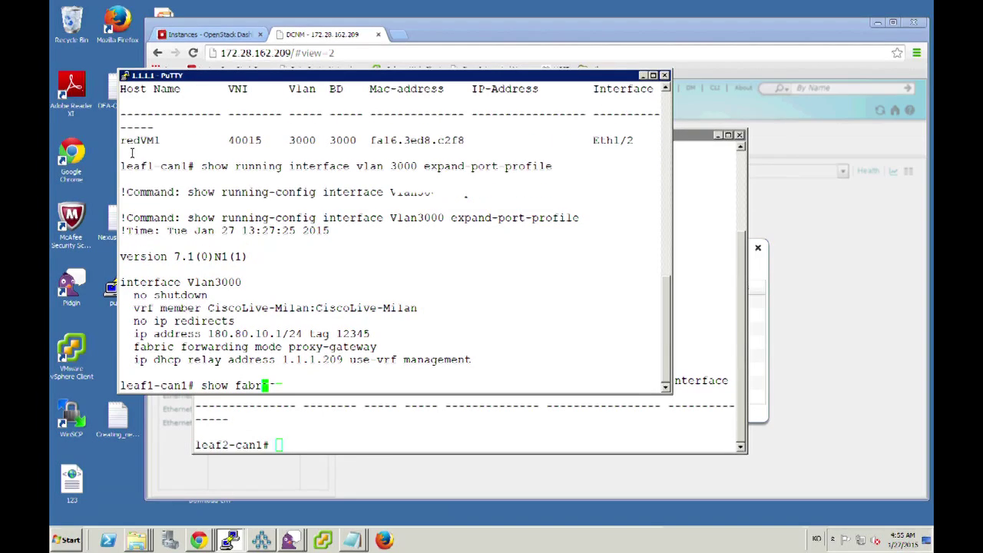
pyautogui.press('Tab')
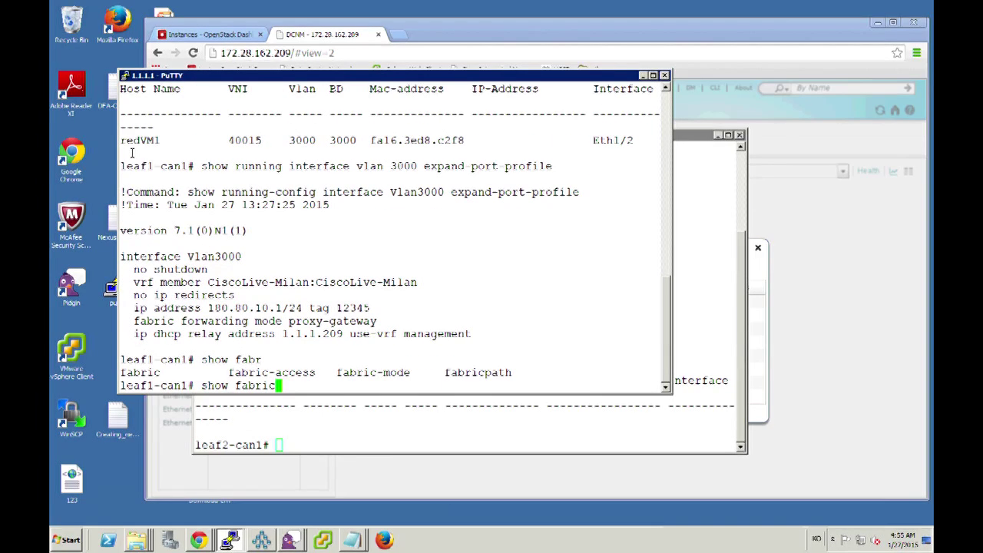
pyautogui.write('data host v')
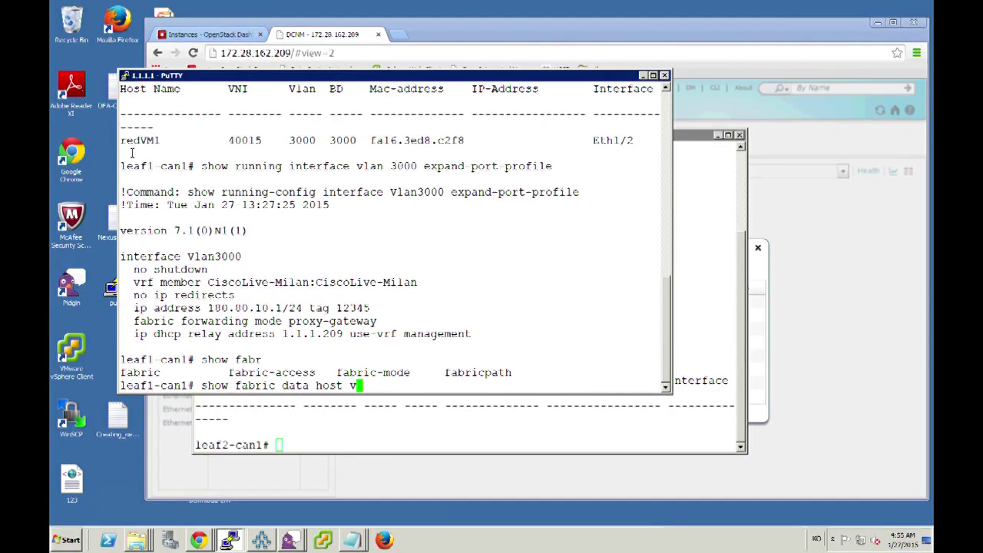
pyautogui.write('ni 40015')
pyautogui.press('Return')
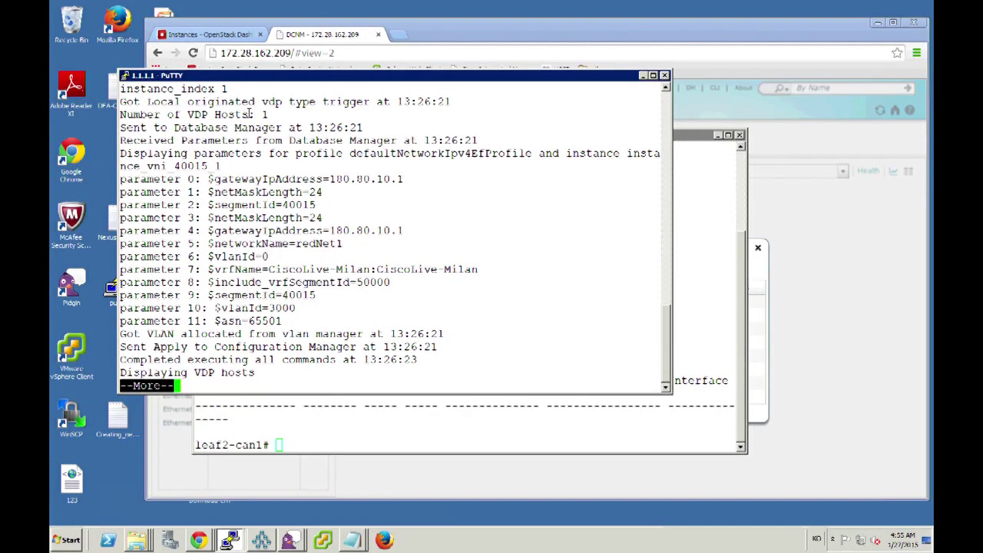
pyautogui.press('Return')
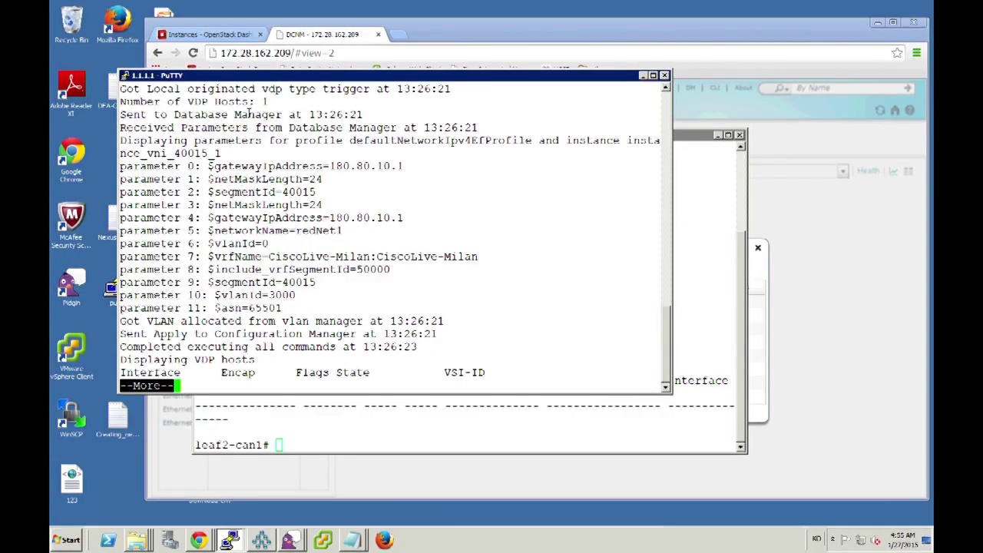
pyautogui.press('Return')
pyautogui.press('Return')
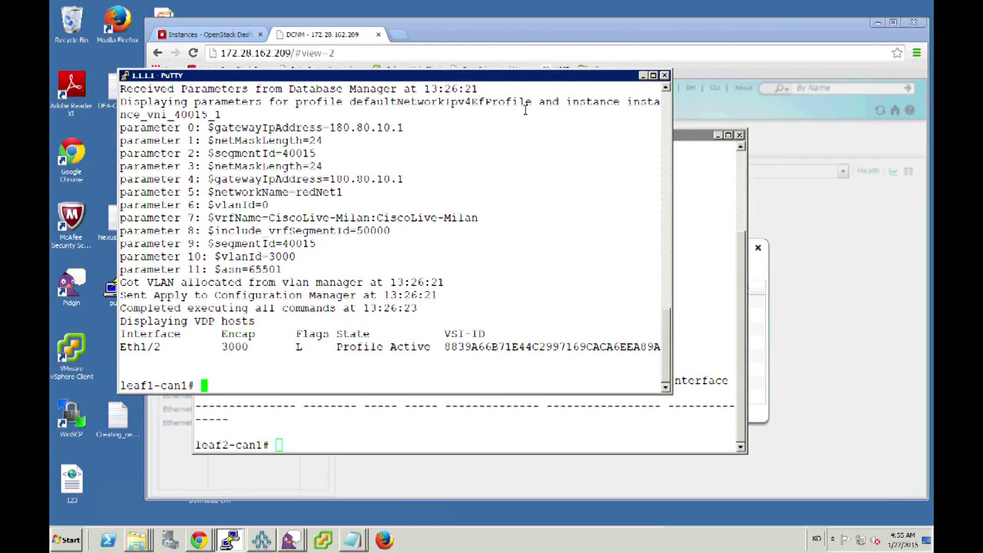
# Close DCNM search details and terminate redVM1 in OpenStack, leaving the Instances list empty.
pyautogui.click(887, 201)
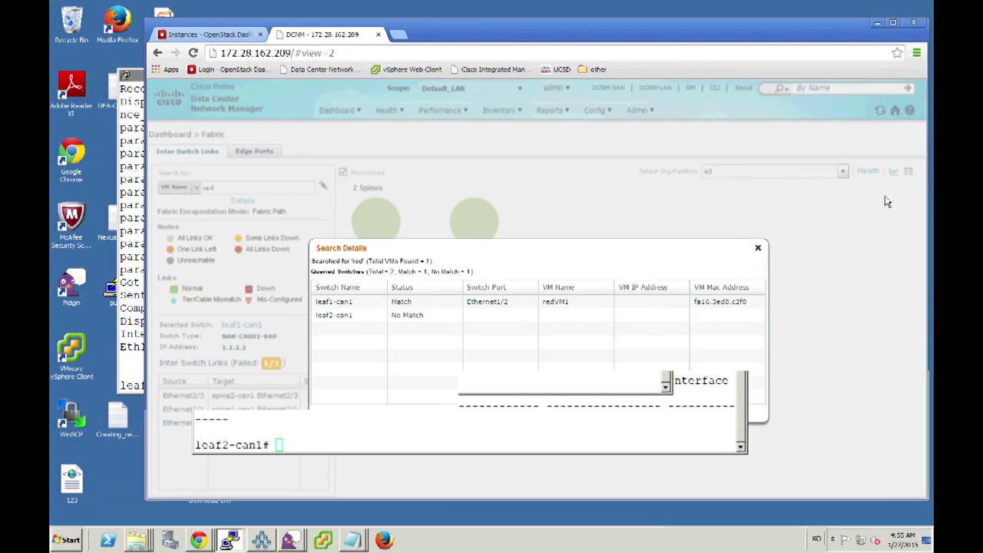
pyautogui.click(758, 250)
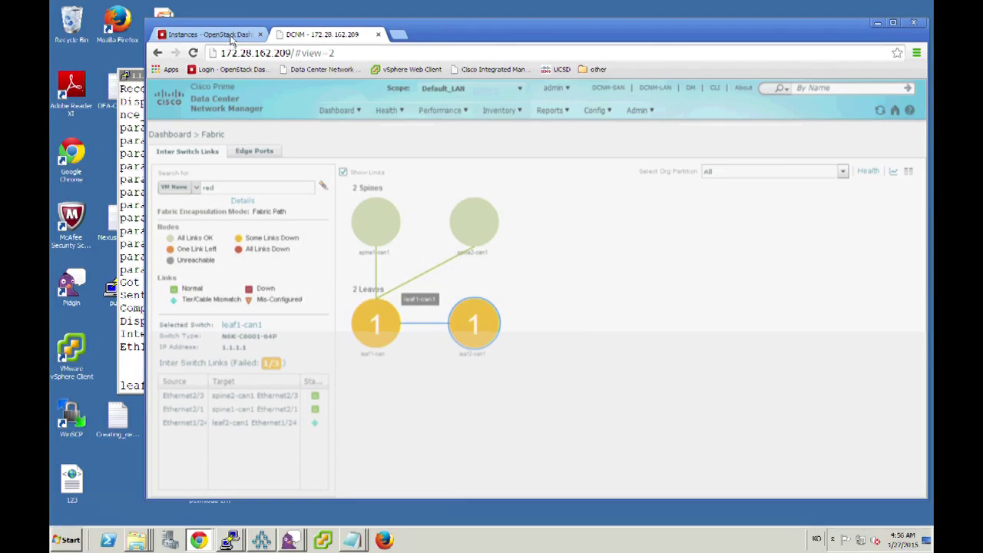
pyautogui.click(229, 36)
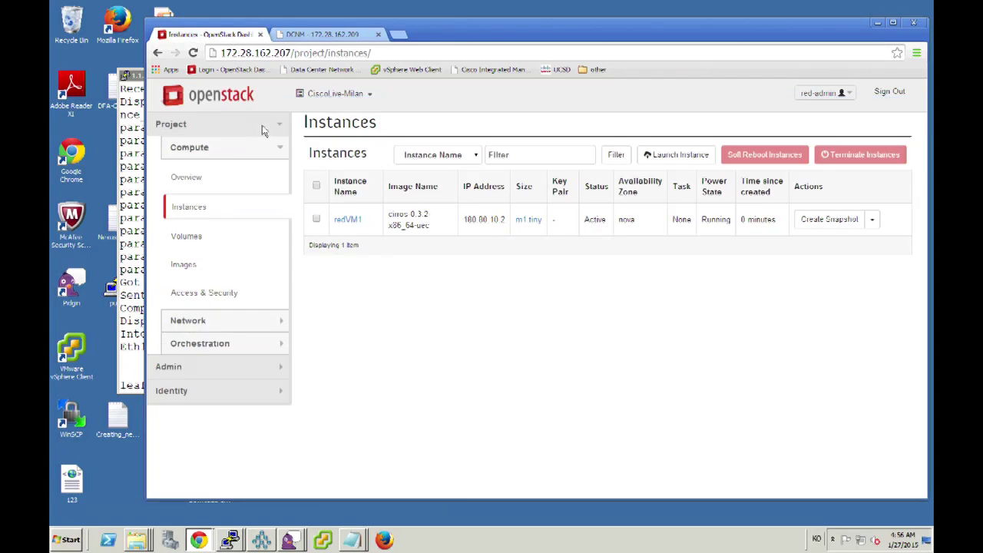
pyautogui.click(317, 220)
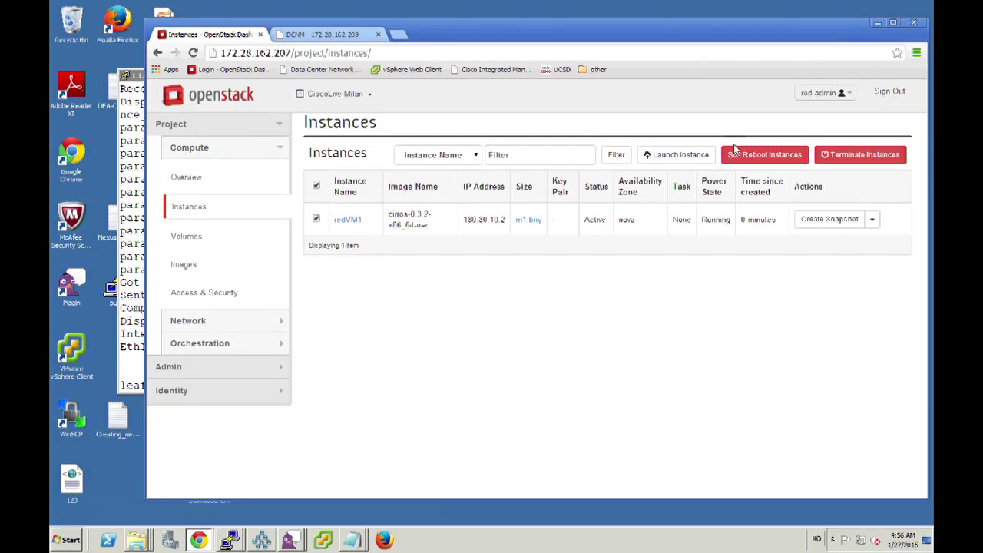
pyautogui.click(845, 157)
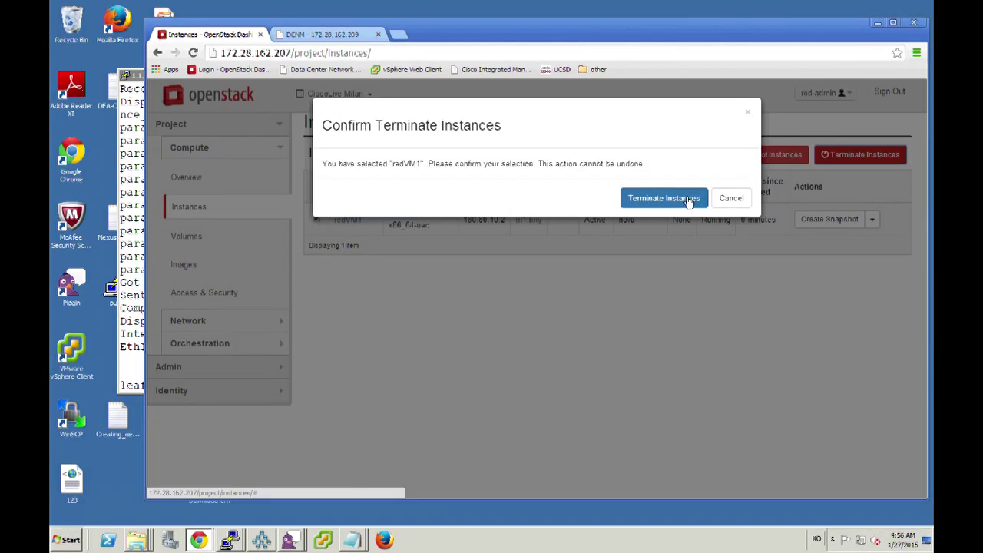
pyautogui.click(664, 199)
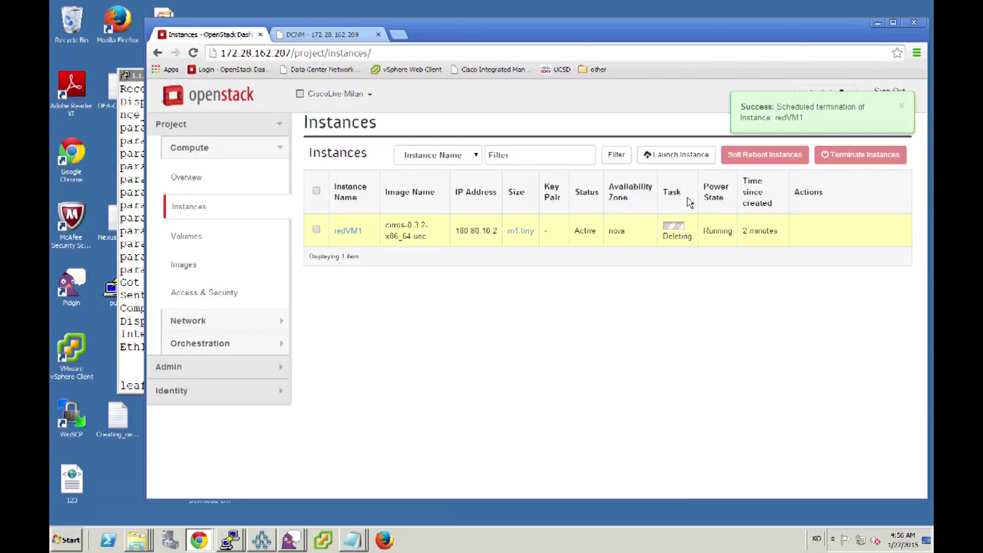
pyautogui.click(333, 34)
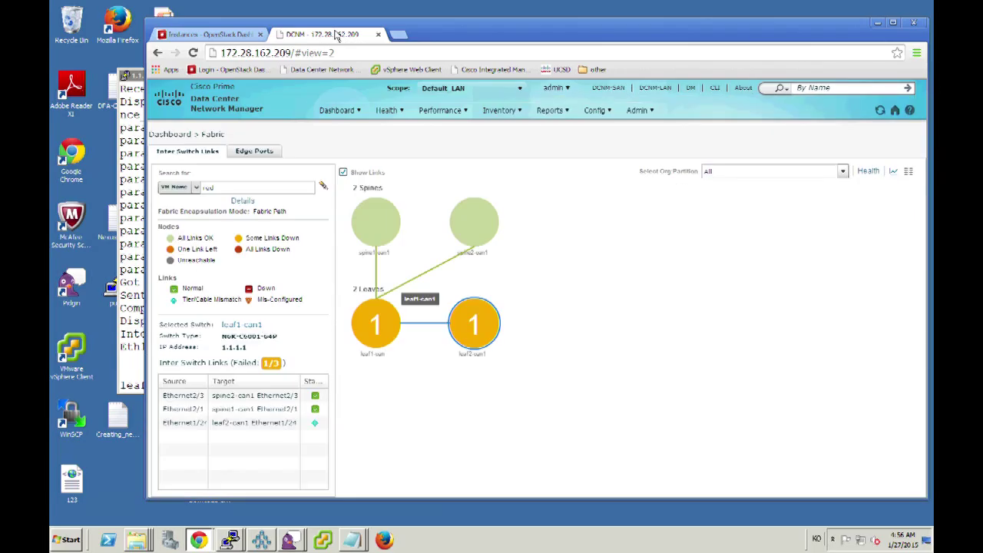
# Rerun the VM name search for 'red': 0 VMs, No Match on leaf1-can1 and leaf2-can1.
pyautogui.click(323, 189)
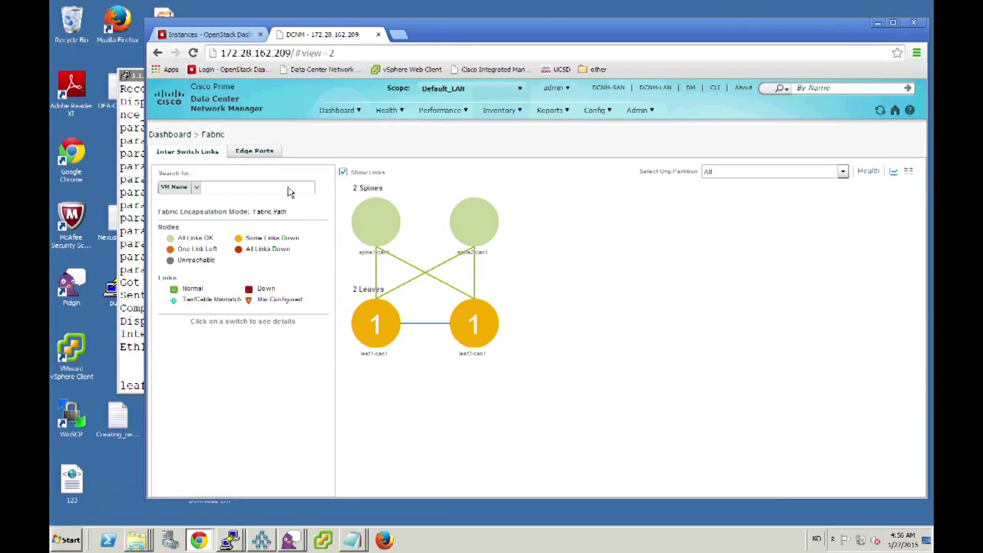
pyautogui.click(290, 190)
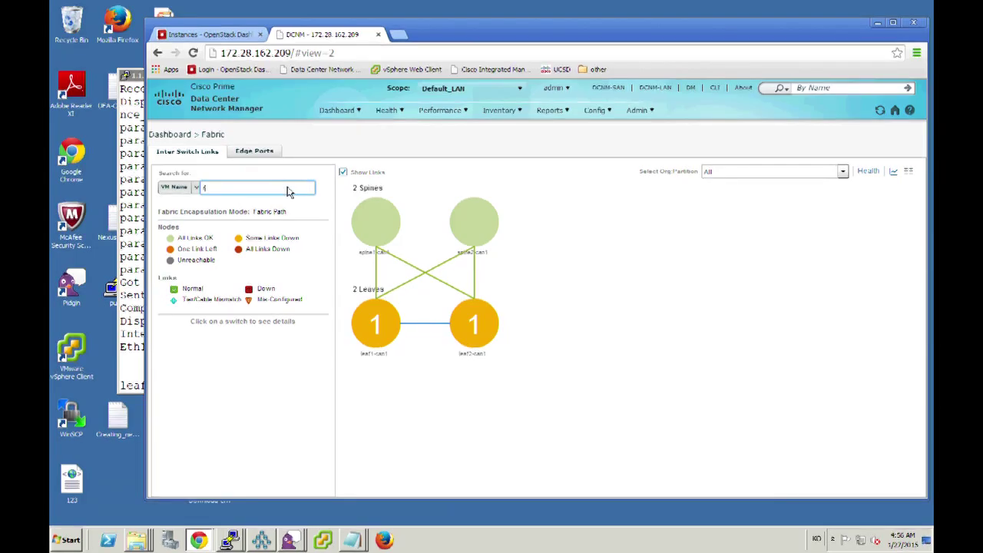
pyautogui.write('red')
pyautogui.press('Return')
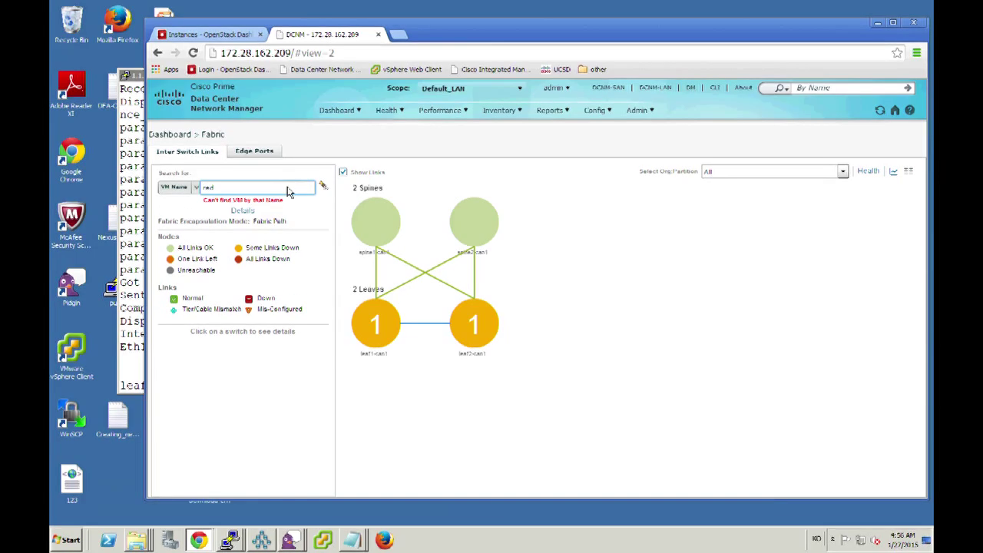
pyautogui.click(243, 215)
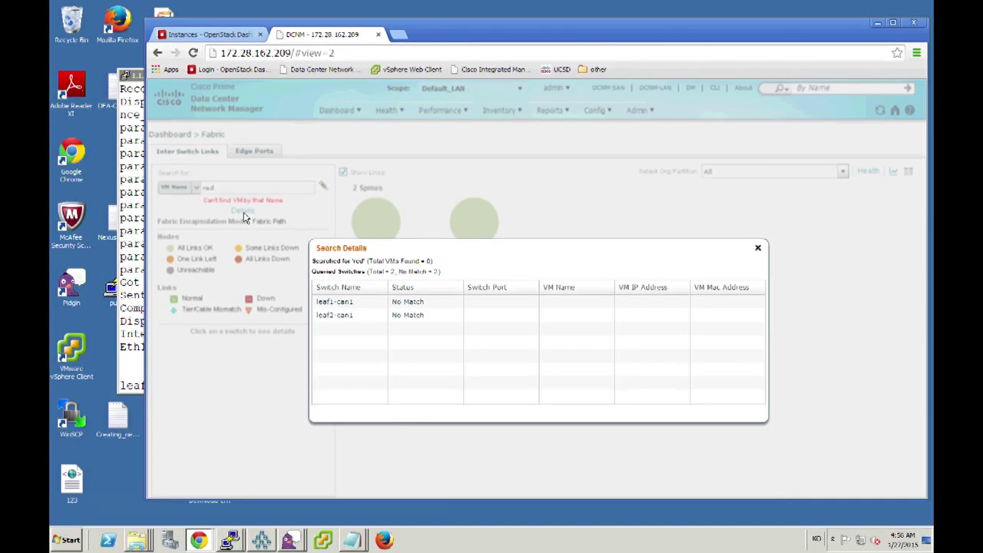
# Run the VNI 40015 host lookup on leaf1 and highlight the 20-second un-apply countdown.
pyautogui.click(123, 199)
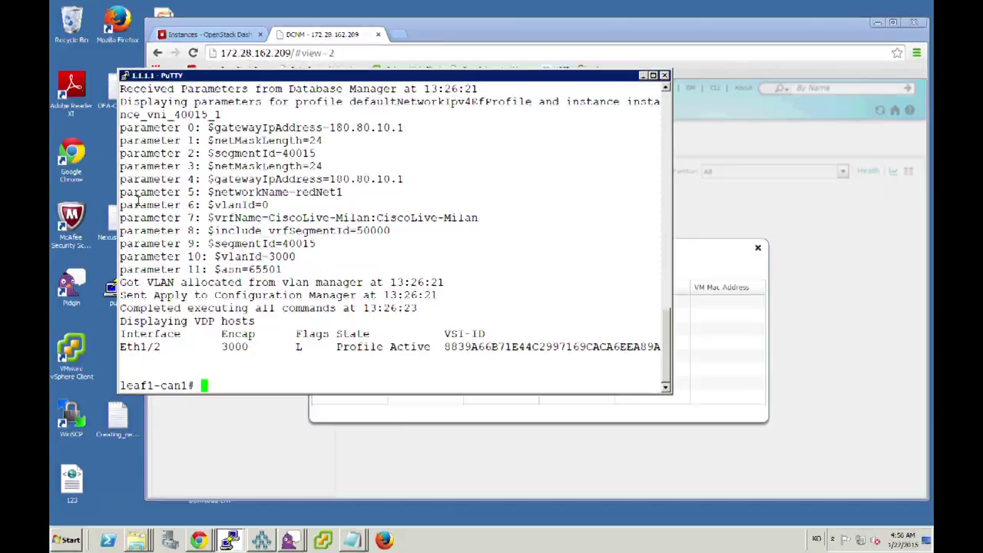
pyautogui.press('Up')
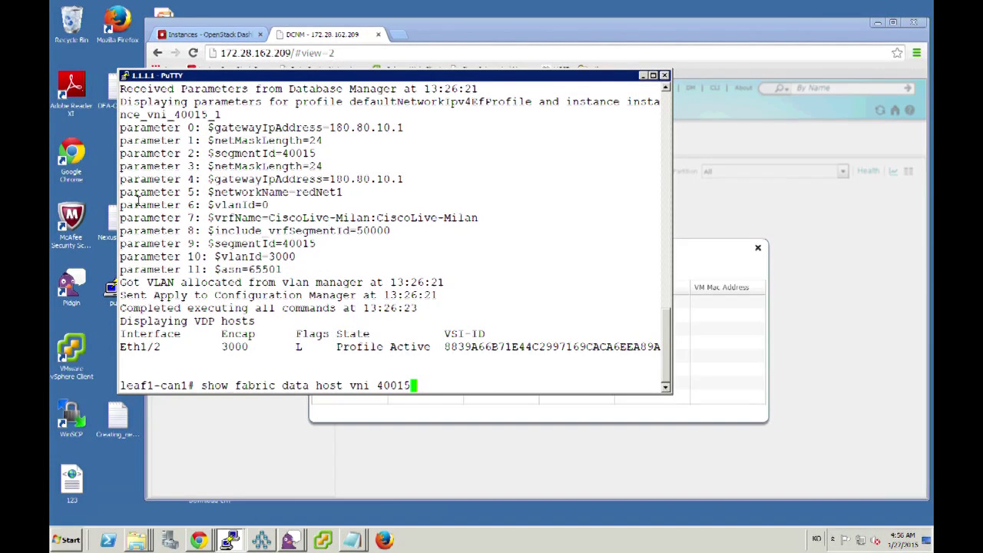
pyautogui.press('Return')
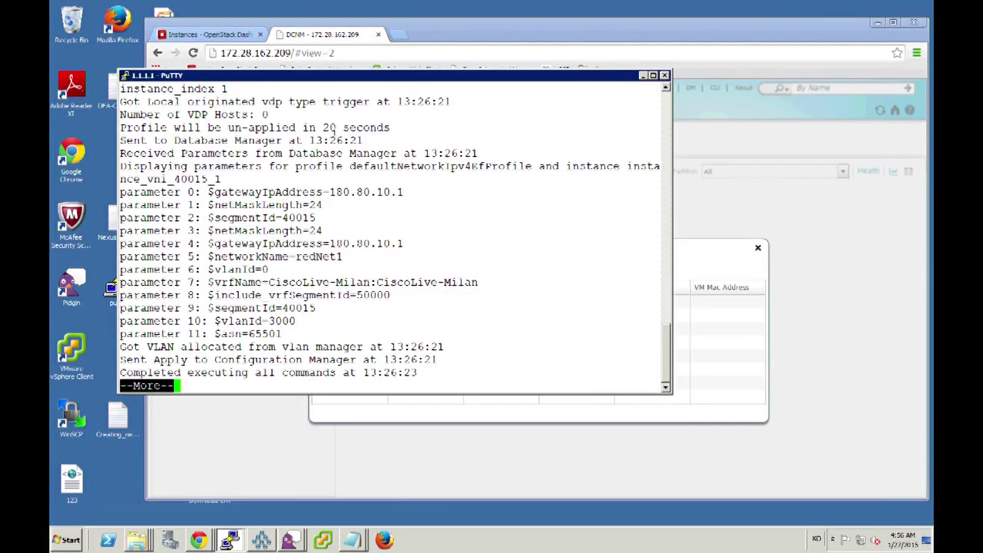
pyautogui.moveTo(309, 127); pyautogui.dragTo(391, 130)
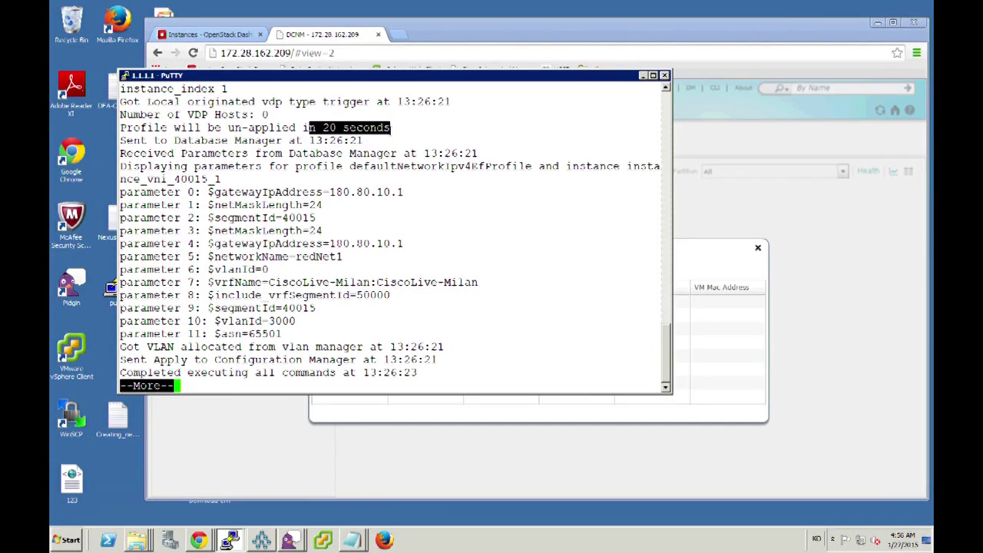
pyautogui.press('space')
# Rerun the lookup, highlighting the un-apply now at 0 seconds and profile parameters 1–6.
pyautogui.press('Up')
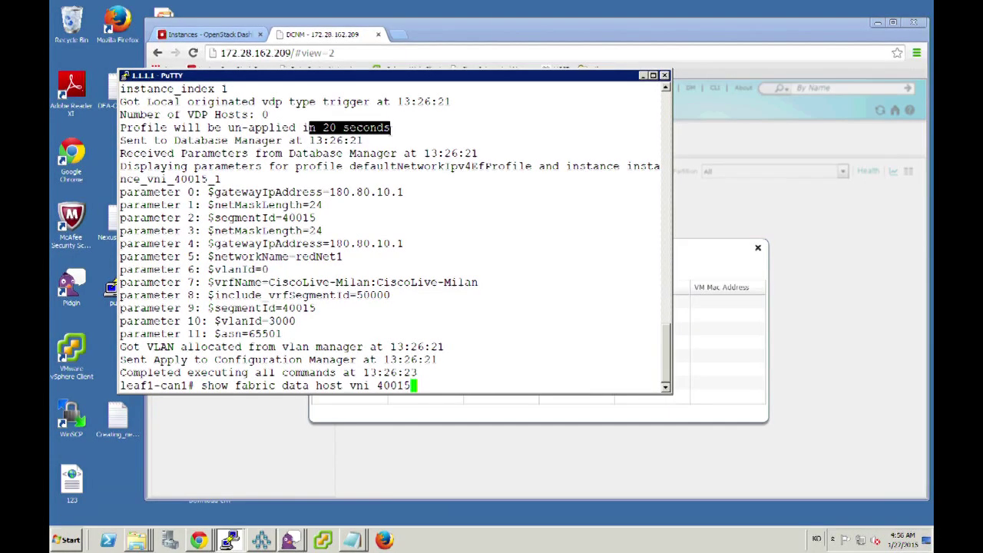
pyautogui.press('Return')
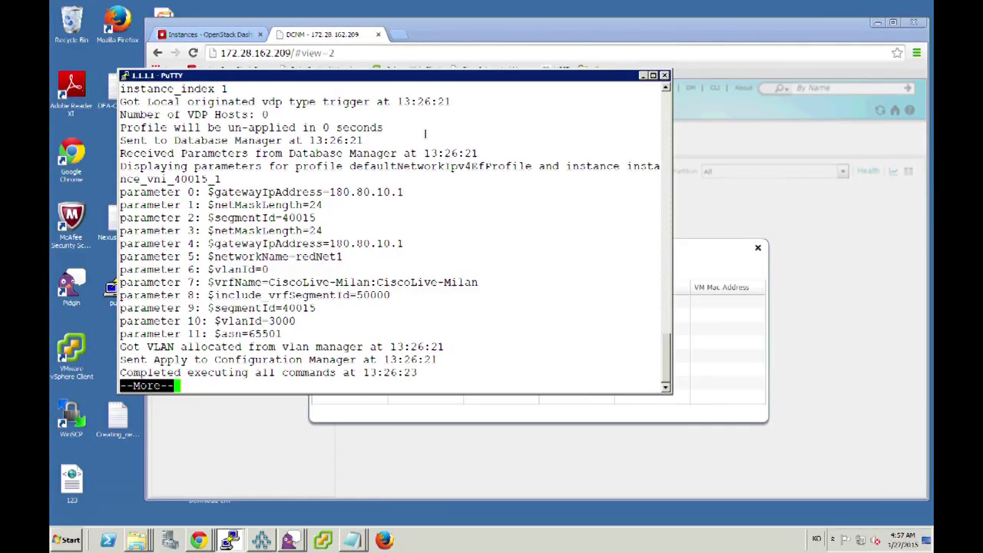
pyautogui.moveTo(492, 146); pyautogui.dragTo(267, 128)
pyautogui.moveTo(248, 205); pyautogui.dragTo(269, 270)
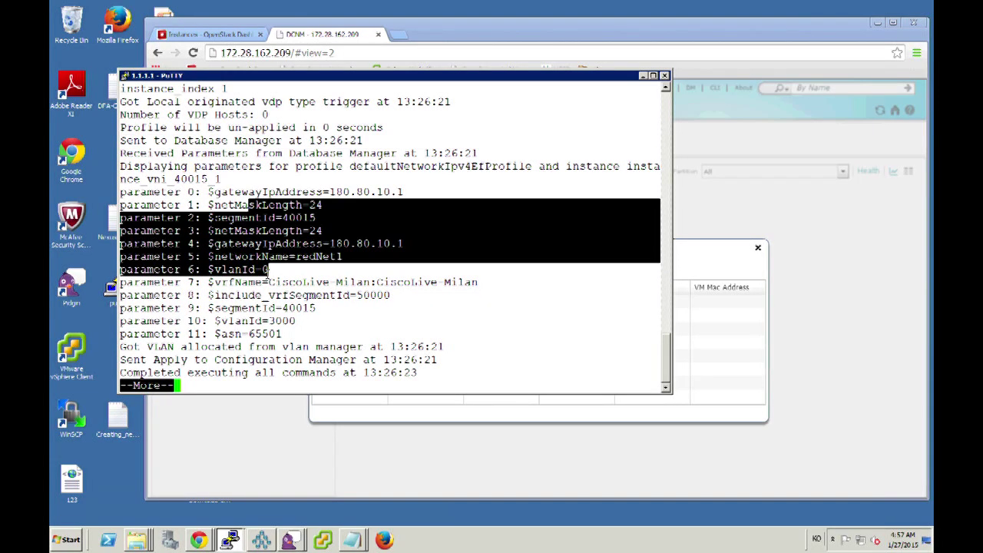
pyautogui.click(331, 234)
# Recheck VNI 40015 (all unapplied, no hosts); the expanded Vlan3000 config query returns 'Invalid range'.
pyautogui.write('q')
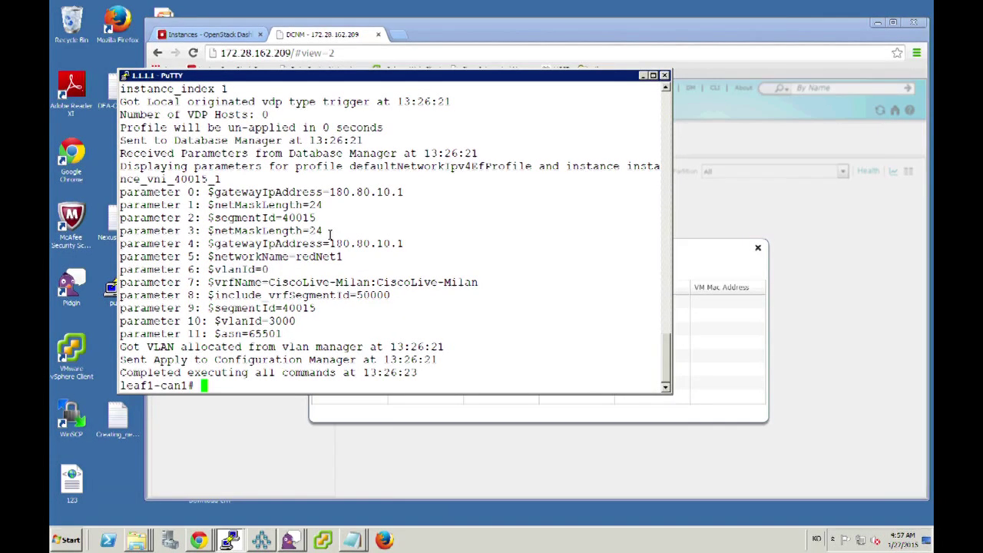
pyautogui.write('show fabric data host vni 40015')
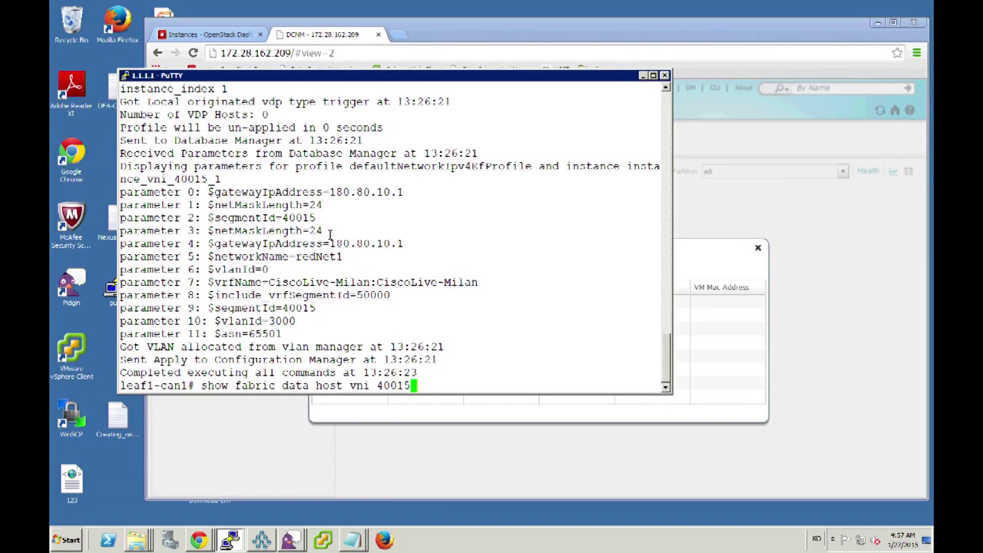
pyautogui.press('Return')
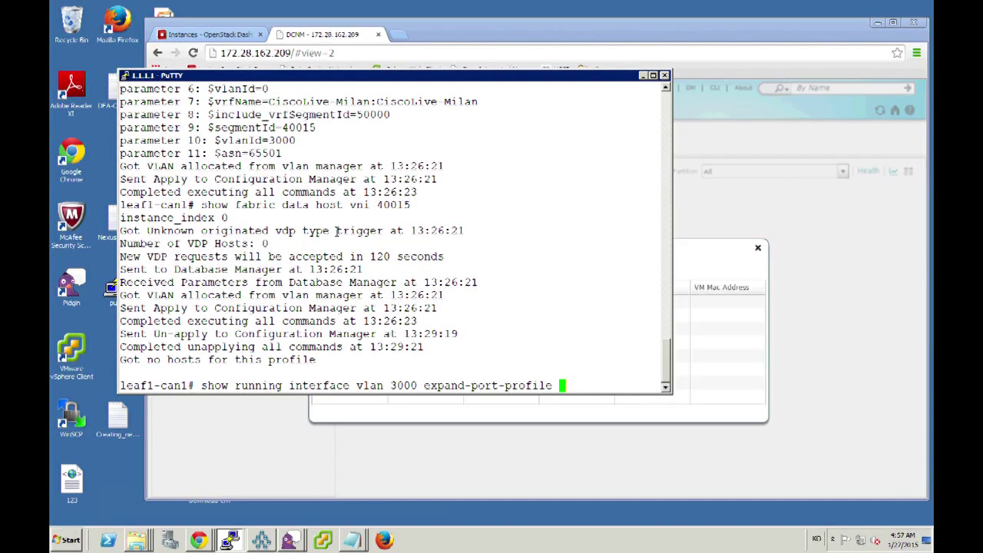
pyautogui.press('Return')
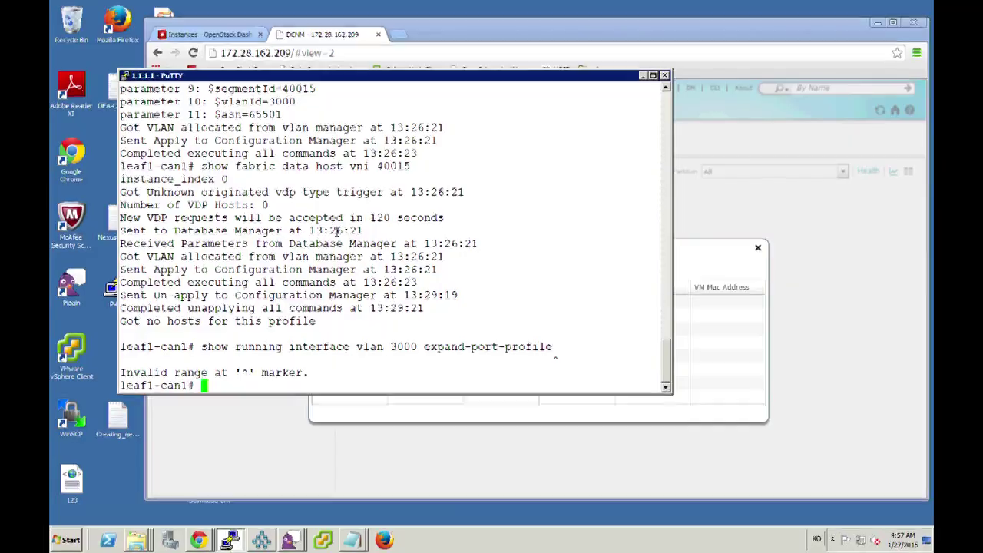